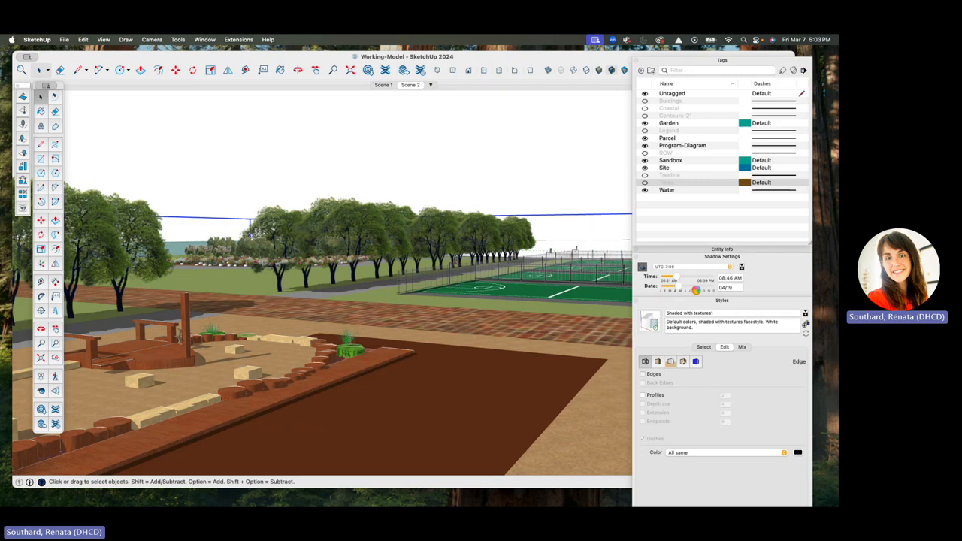
- Turn off edge display, apply the HiddenLine style from Default Styles, and switch off shadows
click(654, 373)
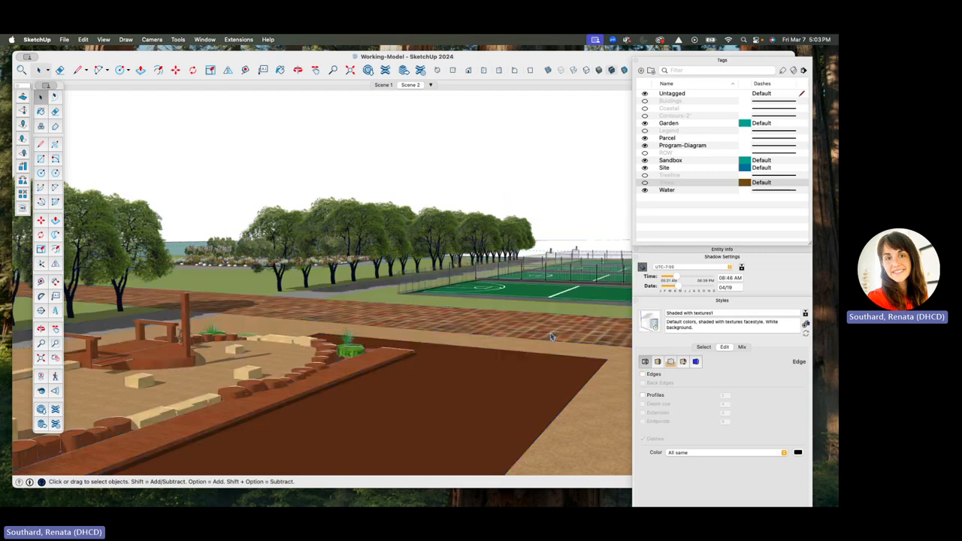
click(702, 348)
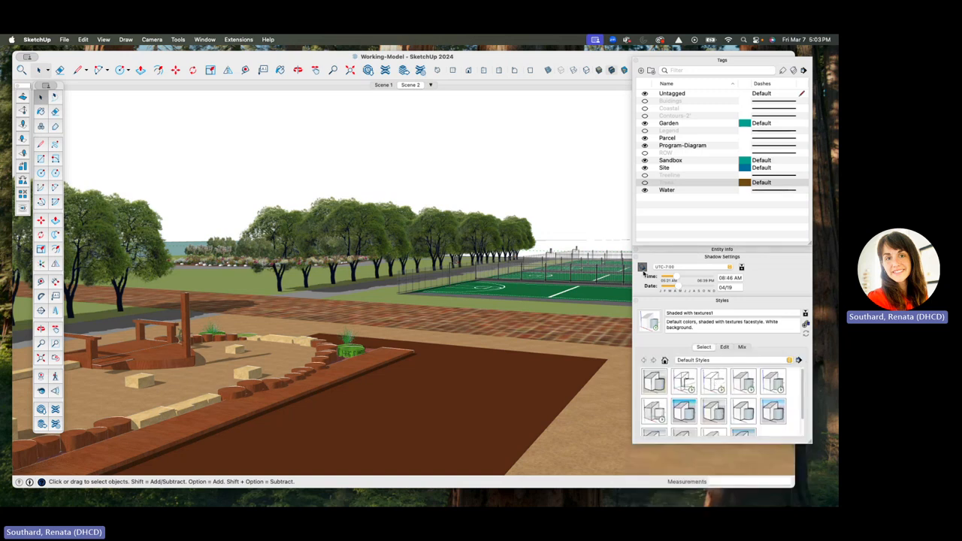
click(642, 268)
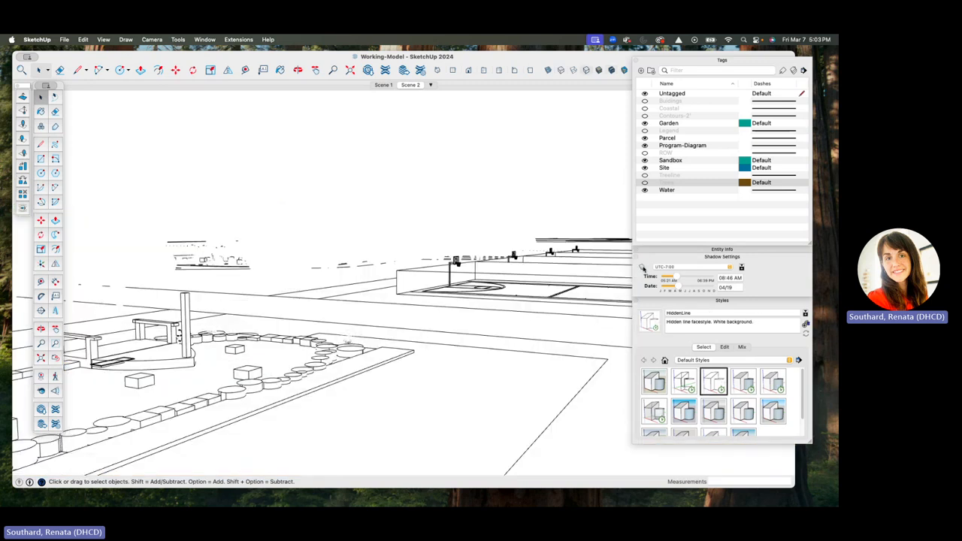
- Place a vertical section plane across the site edge in front of the basketball courts, accepting the default name and symbol
key(o)
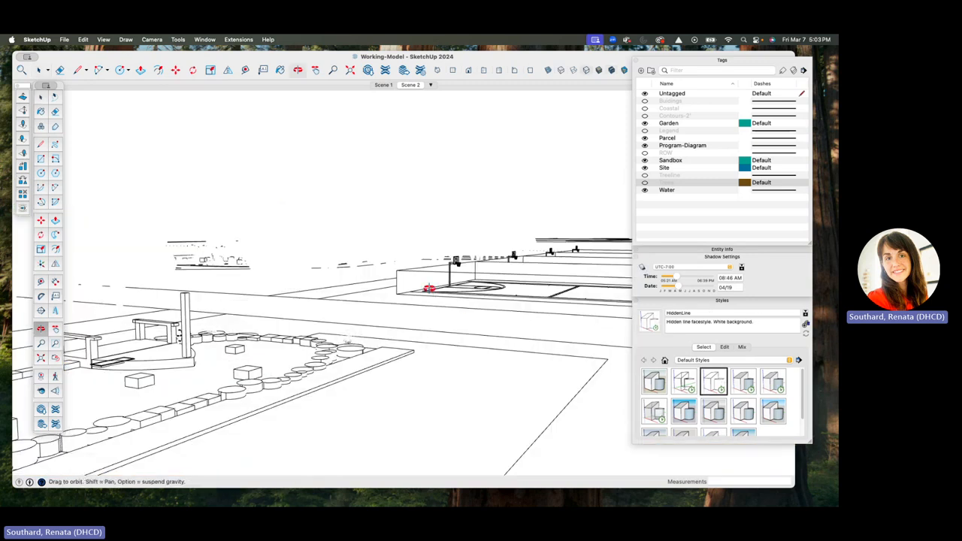
middle_drag(429, 288, 218, 337)
scroll(352, 332, down, 4)
middle_drag(352, 333, 308, 218)
scroll(349, 382, down, 3)
key(space)
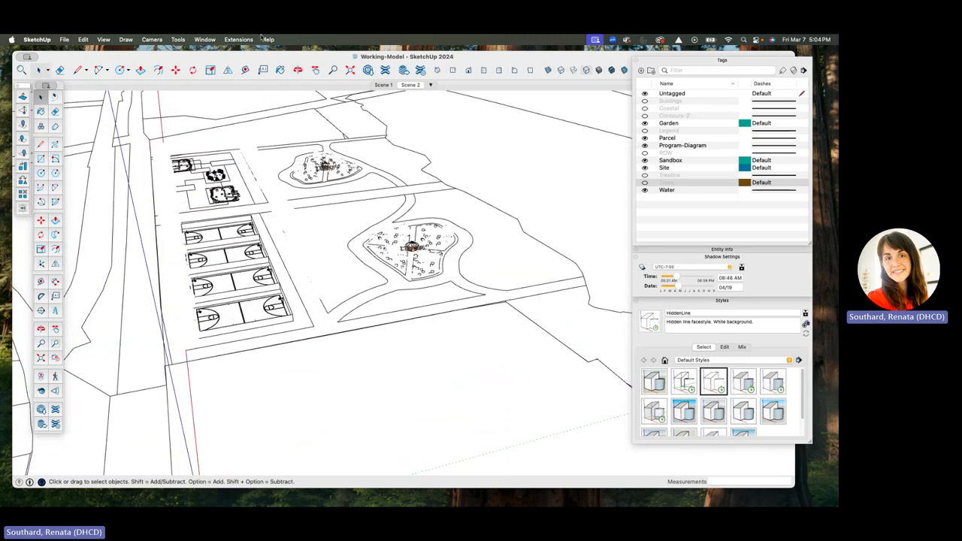
click(178, 40)
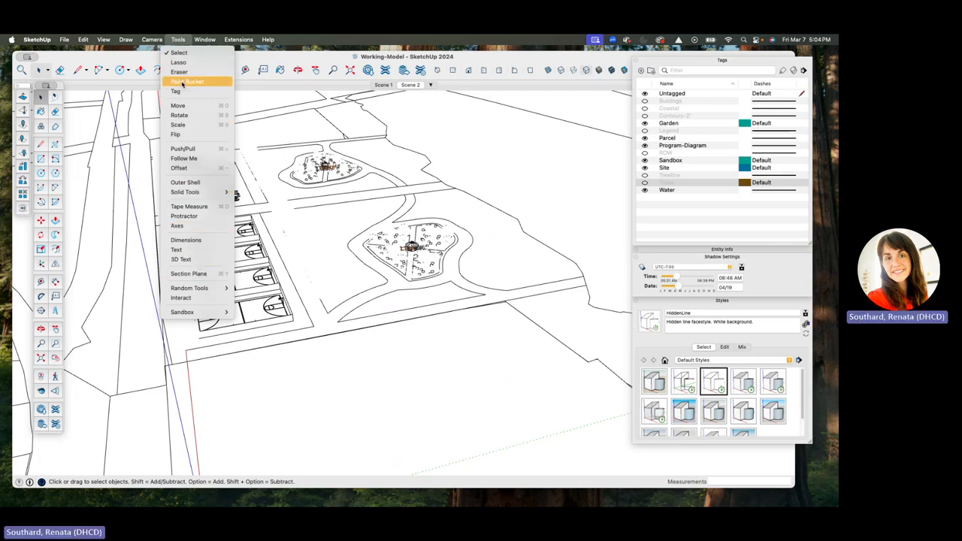
click(197, 274)
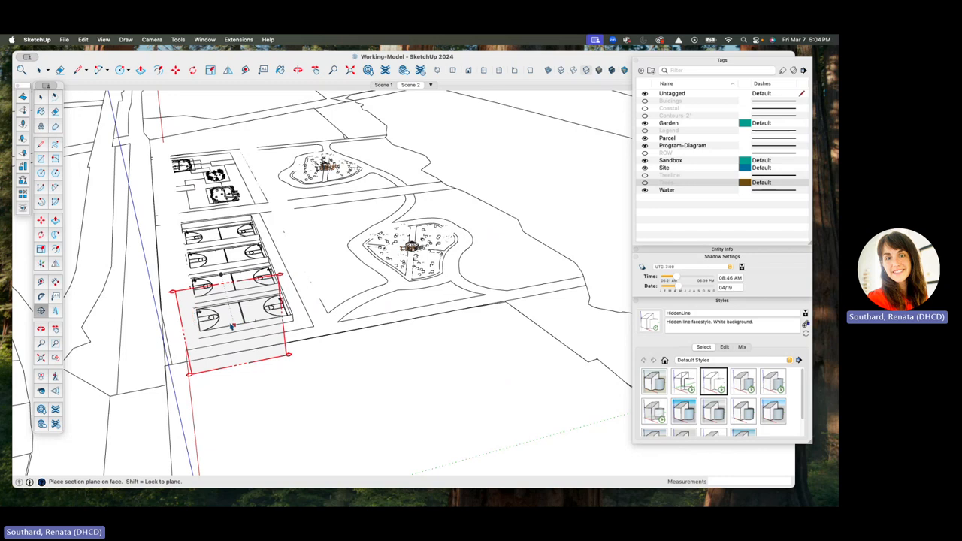
middle_drag(239, 323, 165, 236)
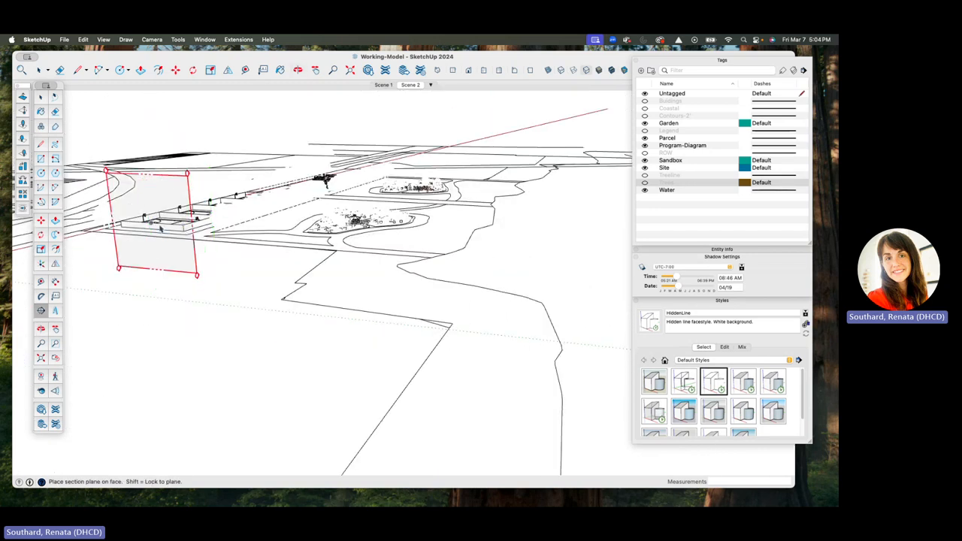
click(218, 292)
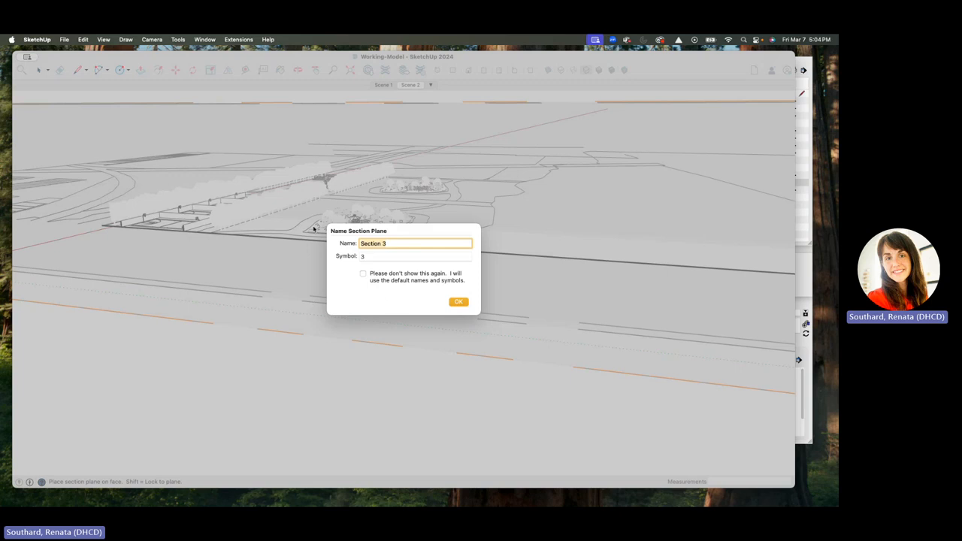
click(458, 302)
- Delete the old section planes 12 and 1 beside the new section plane
middle_drag(272, 303, 165, 263)
scroll(157, 254, up, 3)
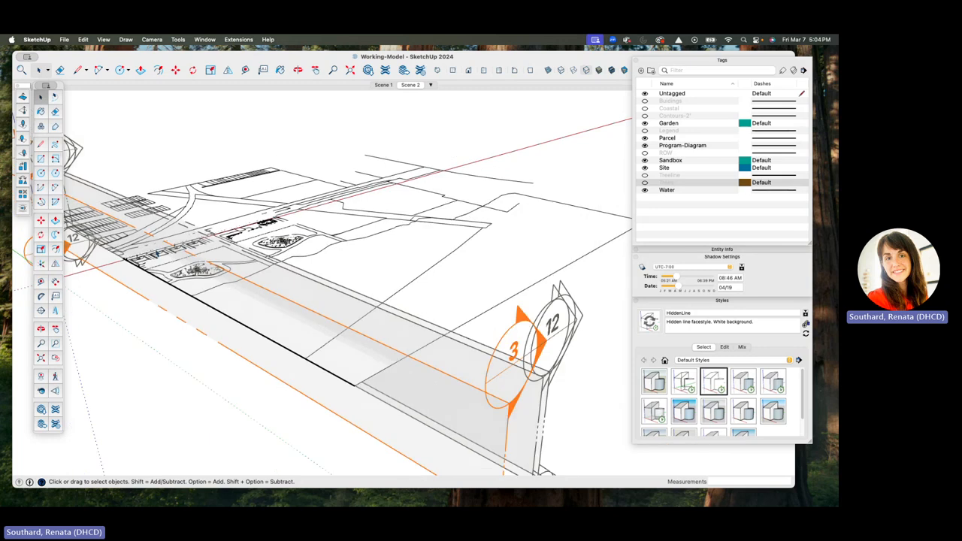
scroll(135, 233, down, 2)
click(443, 304)
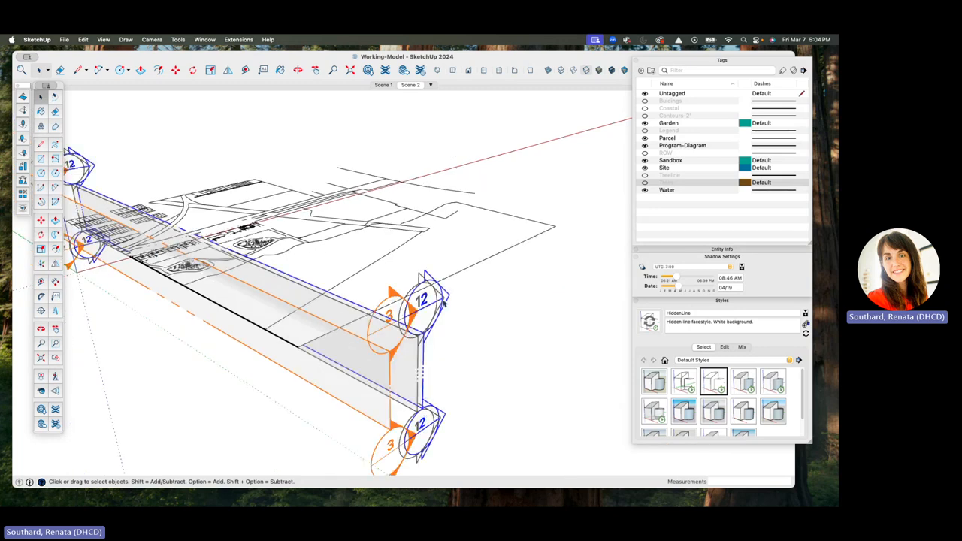
key(Delete)
key(super+z)
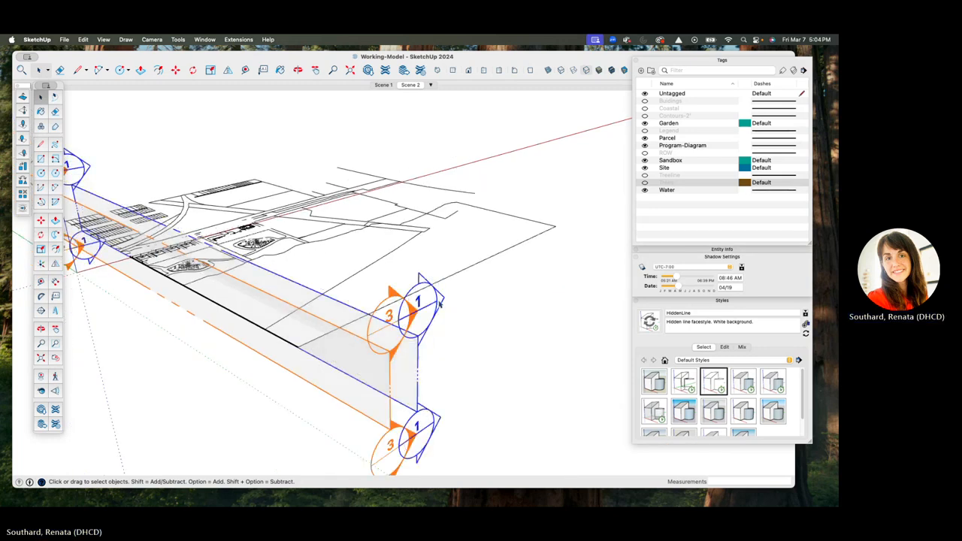
key(Delete)
- Move section plane 3 about 125' into the site so it cuts through the courts and nearer garden, then deselect it
click(395, 332)
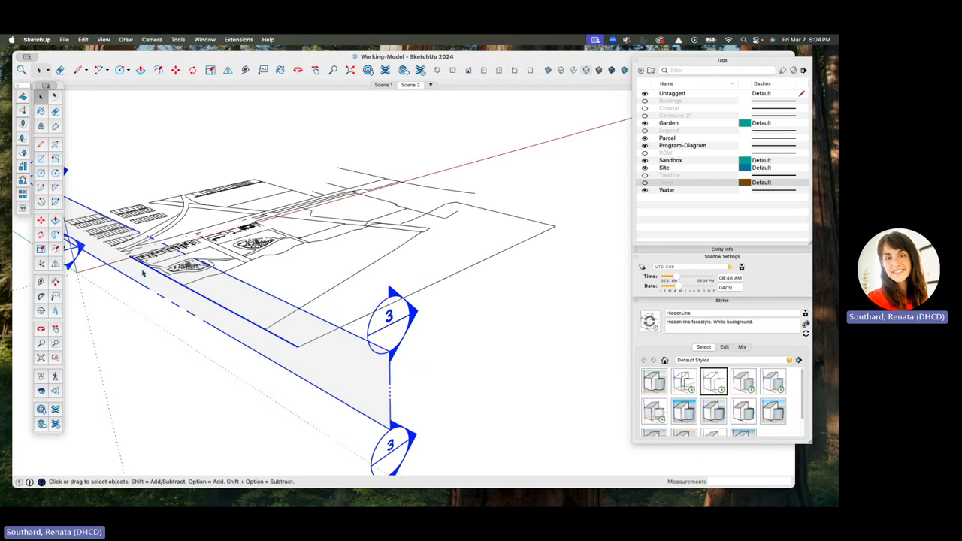
mouse_move(414, 333)
middle_down()
mouse_move(388, 333)
mouse_move(354, 300)
mouse_move(293, 305)
mouse_move(382, 316)
mouse_move(394, 344)
middle_up()
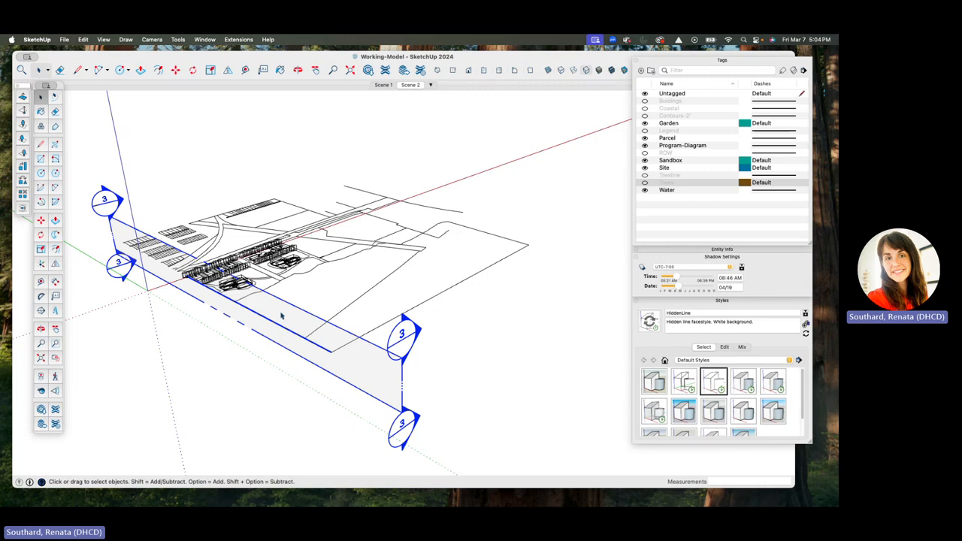
scroll(167, 273, up, 5)
scroll(167, 272, up, 2)
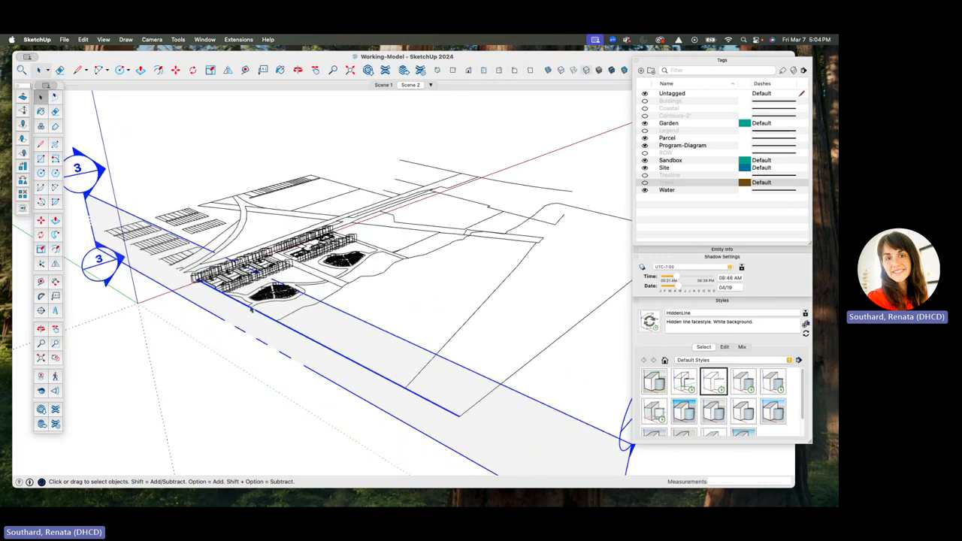
scroll(315, 313, down, 5)
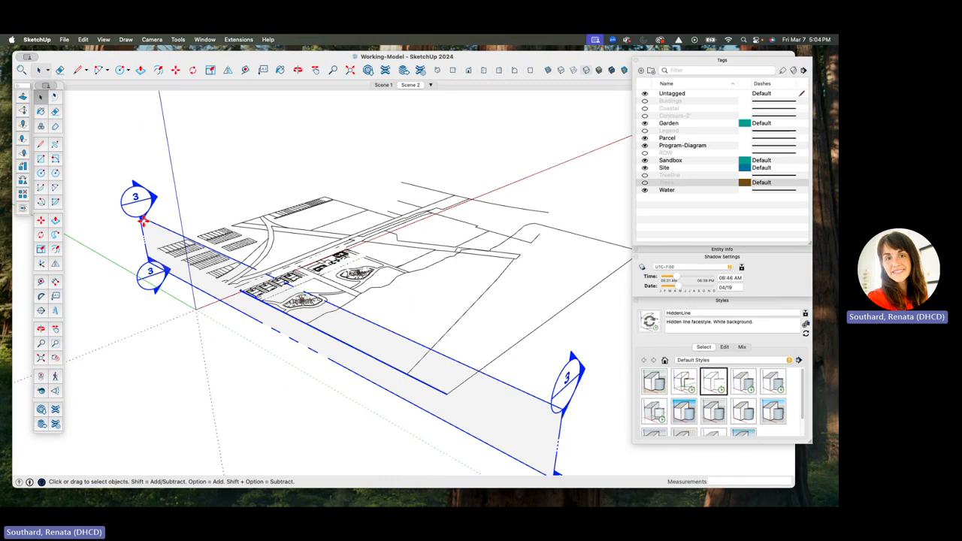
key(m)
click(140, 217)
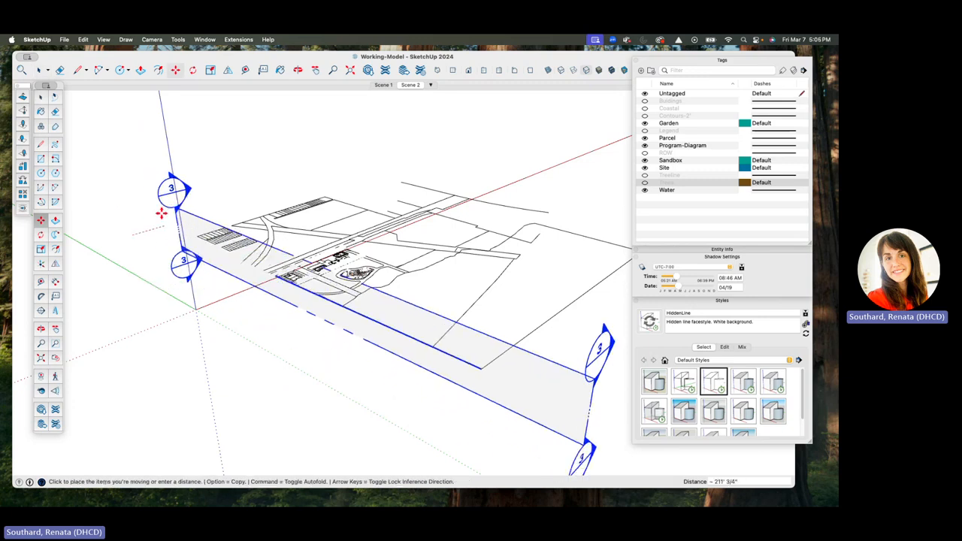
scroll(151, 219, down, 2)
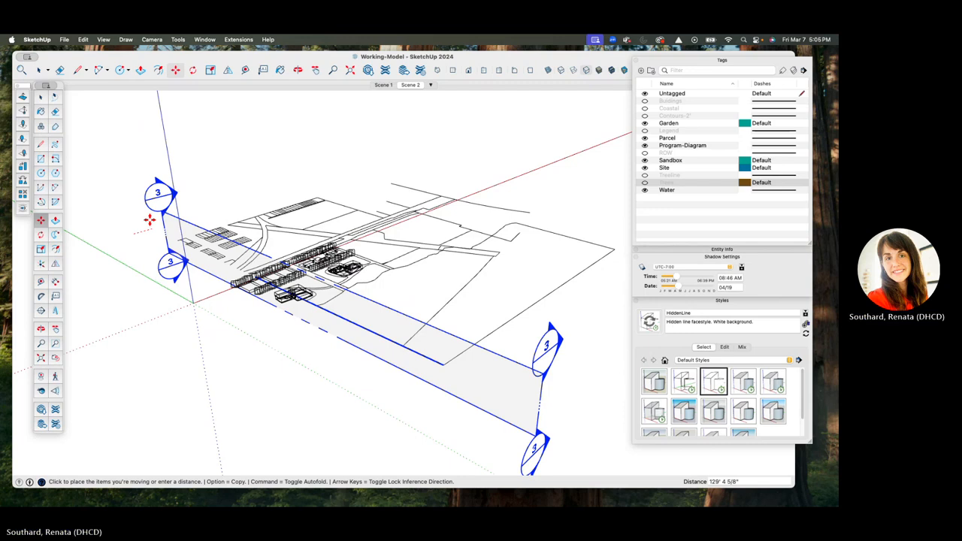
scroll(149, 218, up, 3)
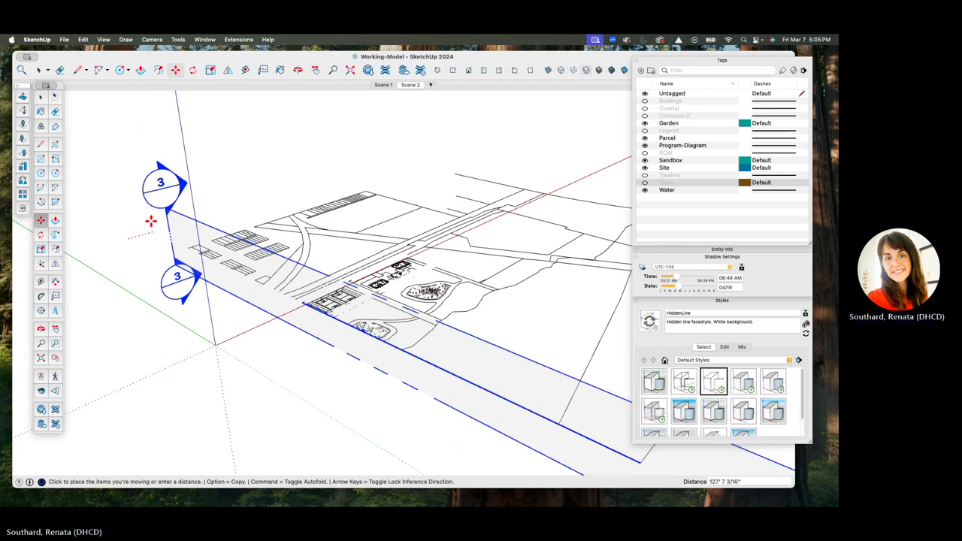
click(151, 221)
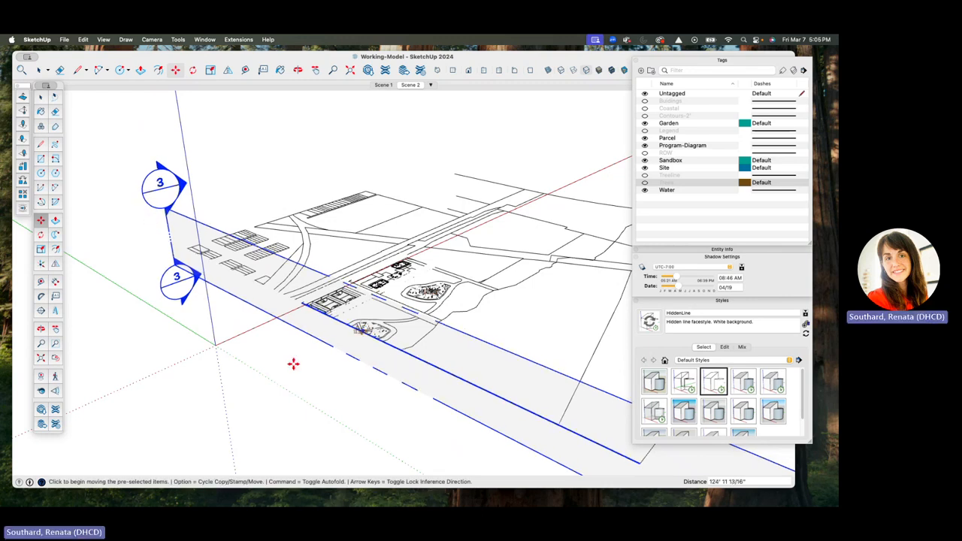
key(space)
click(359, 359)
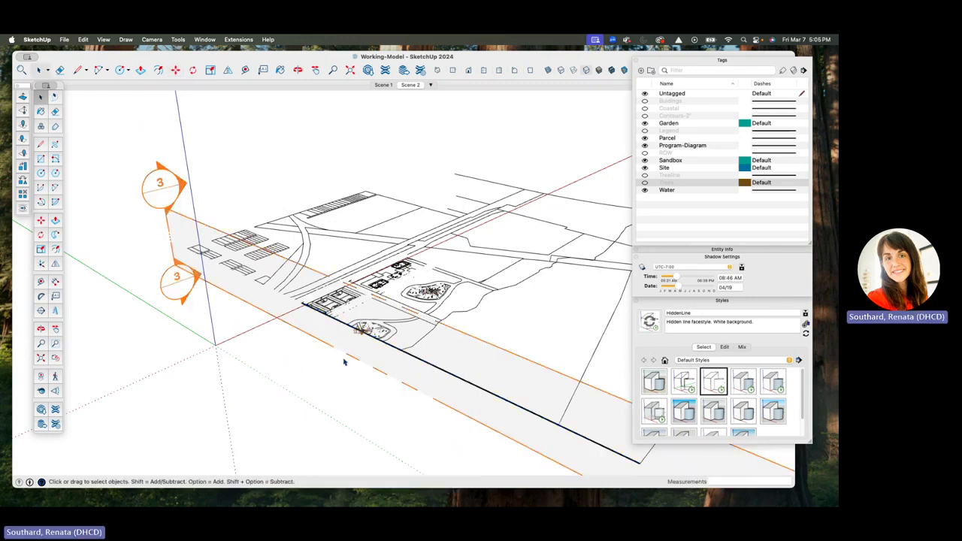
- Switch to the standard elevation view facing the section cut and frame the garden pavilion and tree rows
click(483, 71)
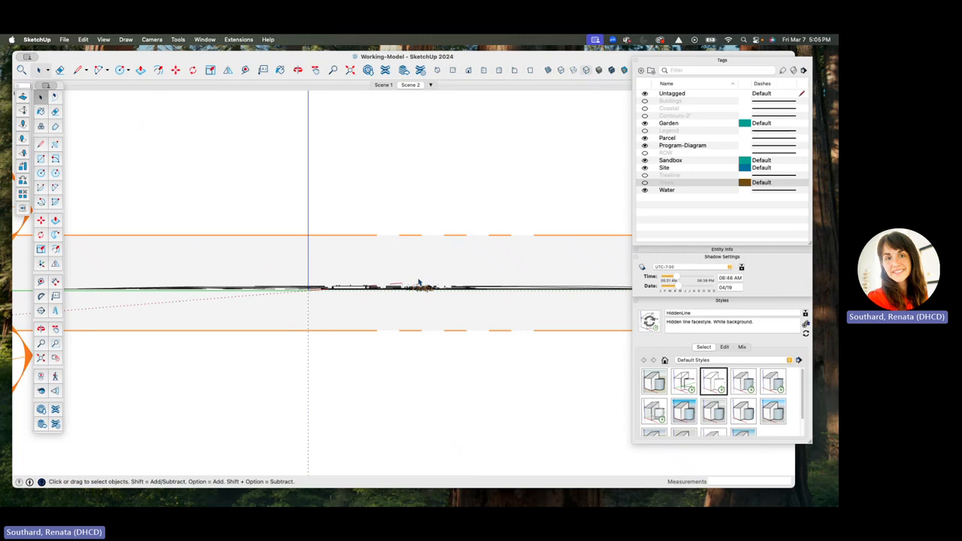
scroll(421, 267, up, 5)
scroll(459, 350, up, 2)
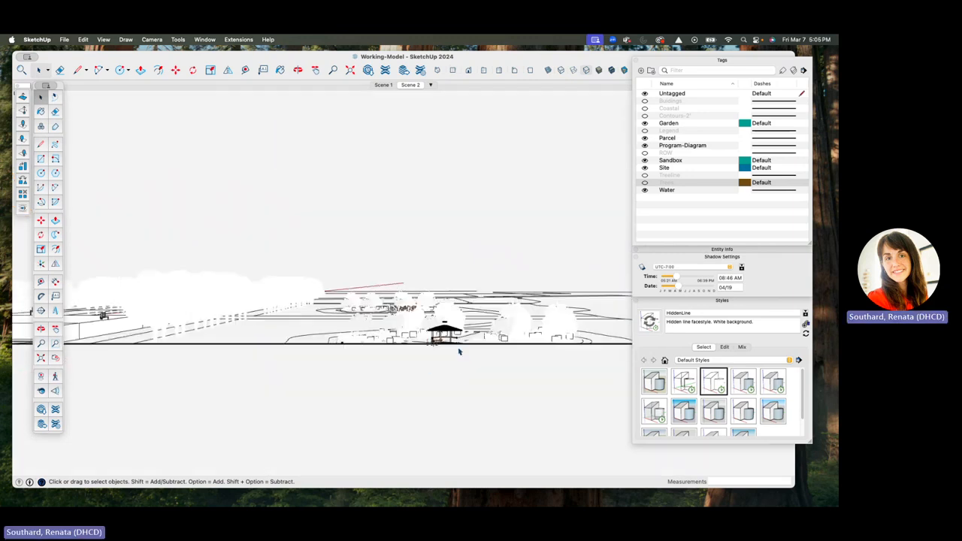
middle_drag(459, 346, 423, 338)
scroll(422, 332, down, 3)
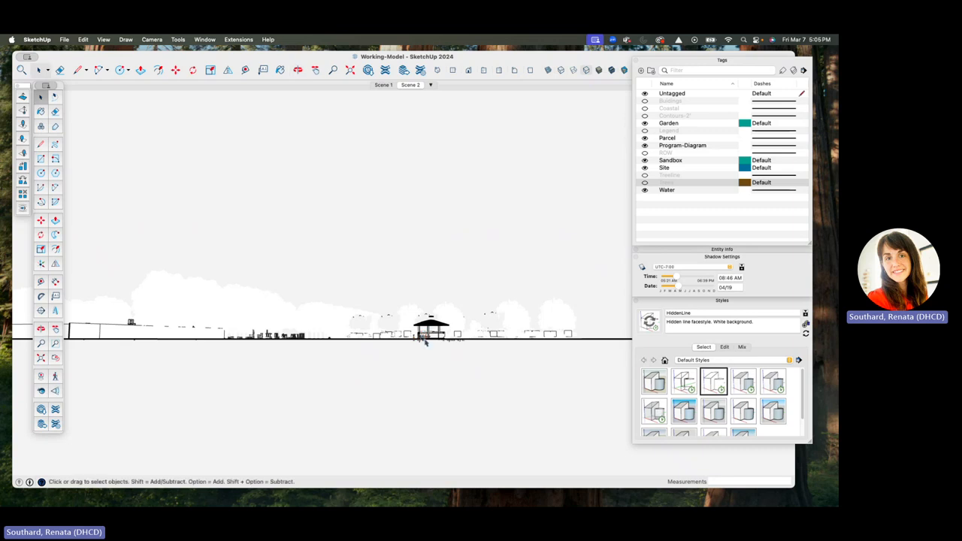
scroll(425, 342, down, 2)
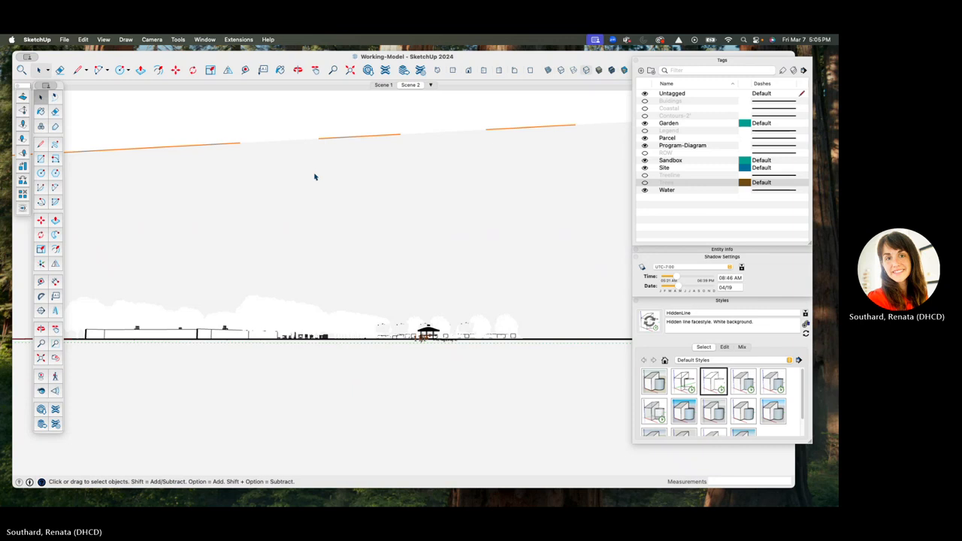
- Apply the Default Style and switch the camera to parallel projection
click(654, 384)
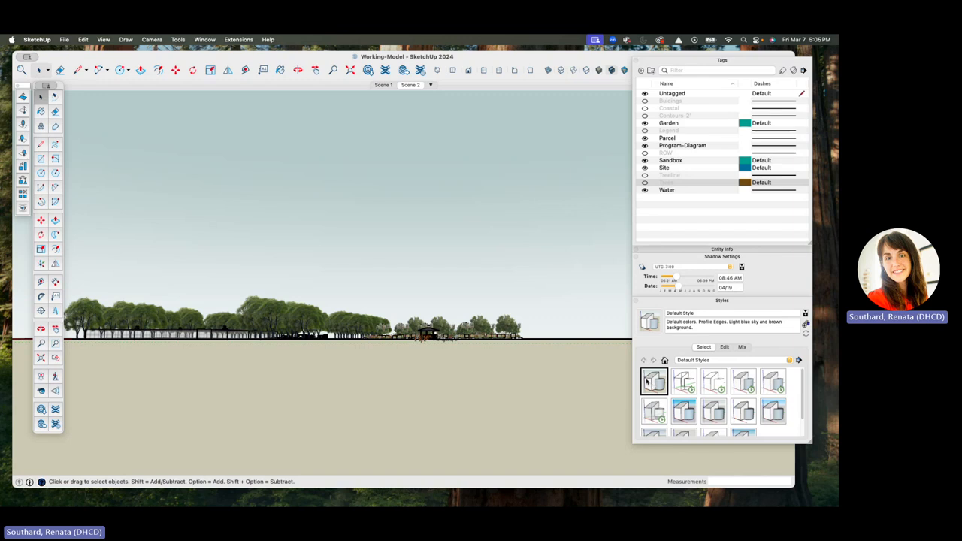
click(151, 39)
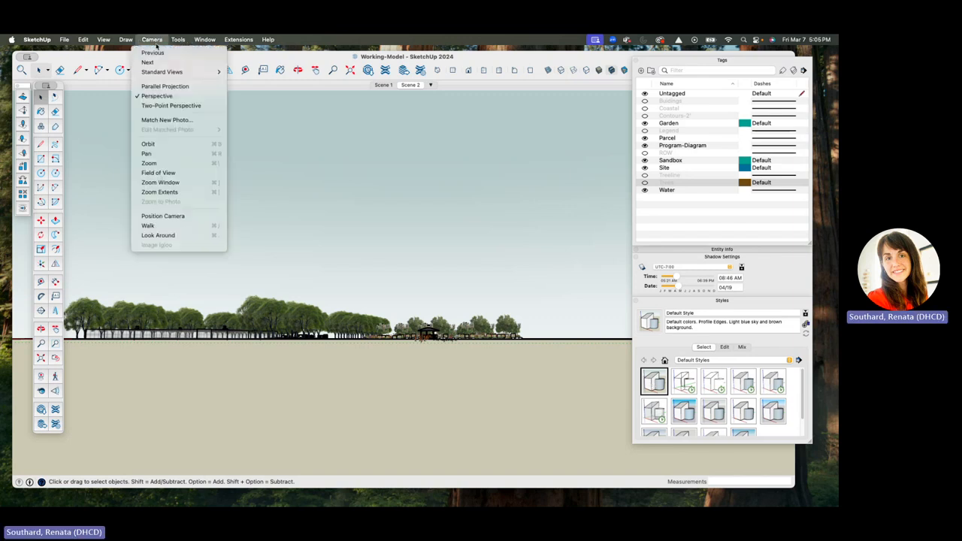
click(152, 87)
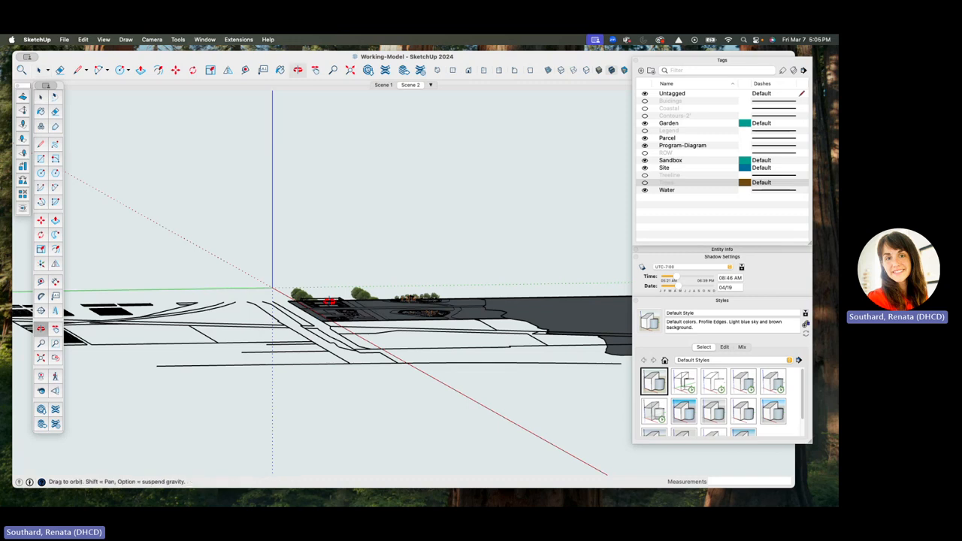
- Examine the parallel-projection section elevation across the courts, tree rows and garden pavilion
middle_drag(322, 300, 333, 325)
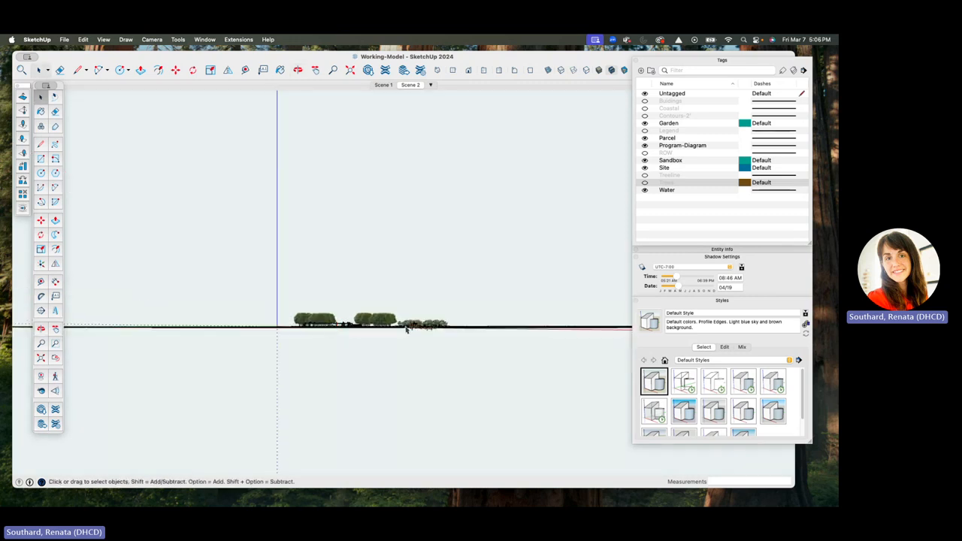
scroll(406, 328, down, 2)
scroll(407, 329, up, 3)
scroll(406, 328, up, 5)
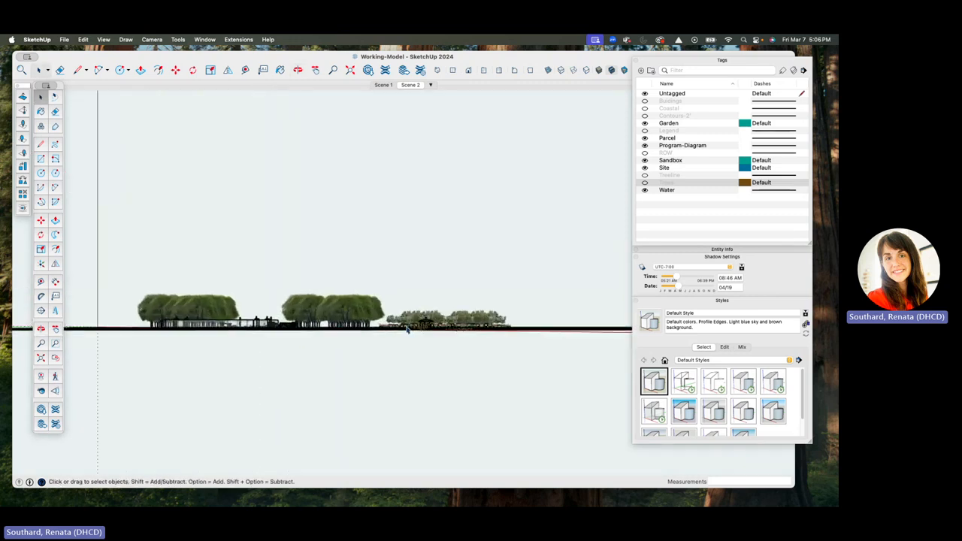
middle_drag(407, 328, 407, 328)
scroll(408, 329, up, 2)
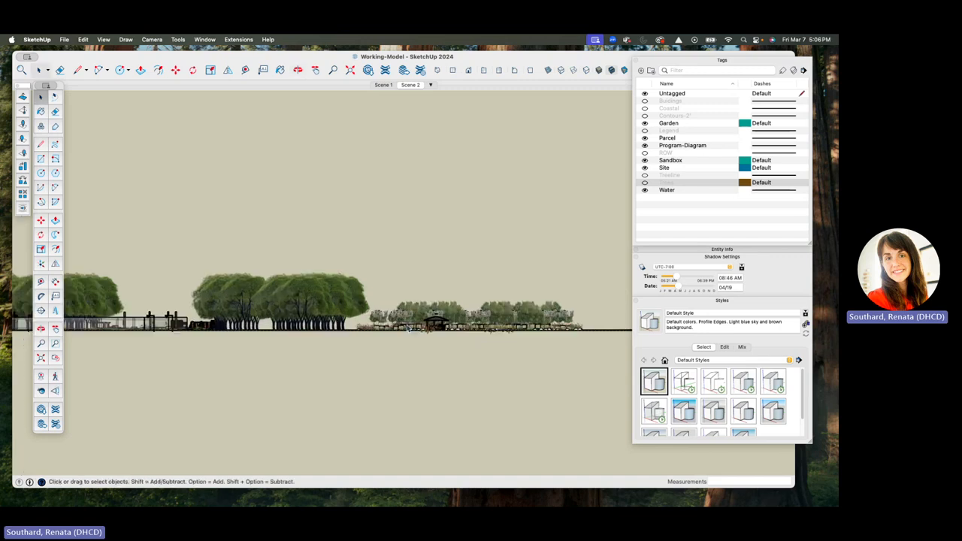
scroll(273, 321, up, 1)
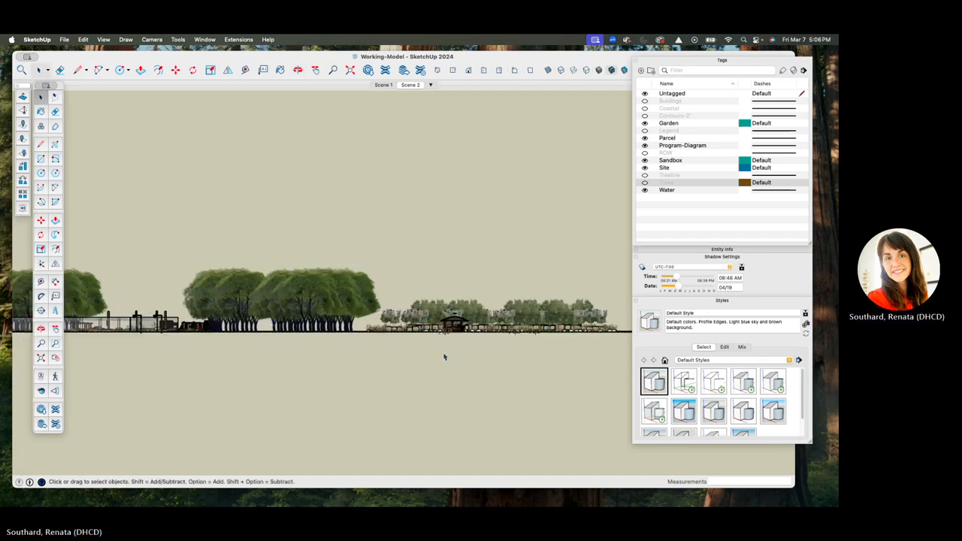
mouse_move(470, 334)
middle_down()
mouse_move(459, 327)
mouse_move(496, 327)
mouse_move(489, 332)
middle_up()
scroll(250, 333, down, 2)
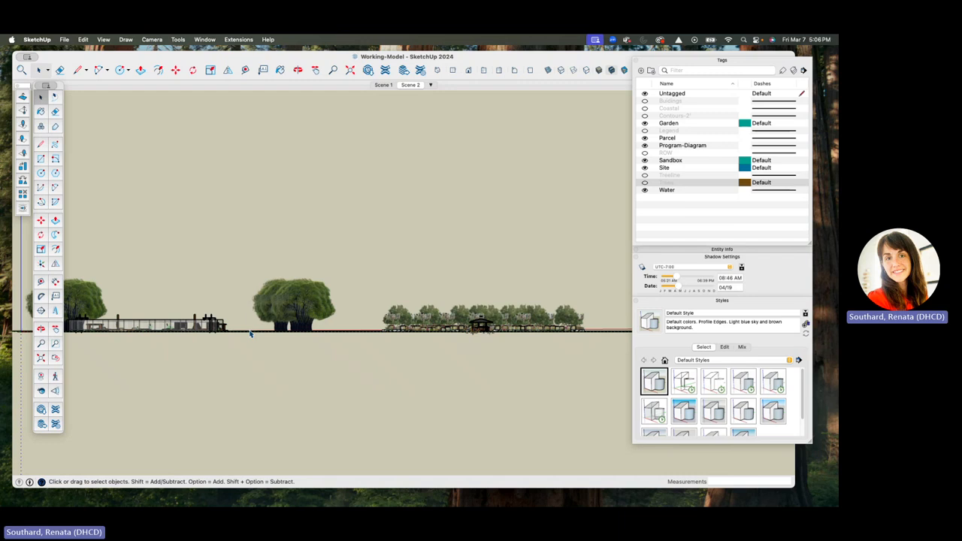
scroll(251, 334, down, 1)
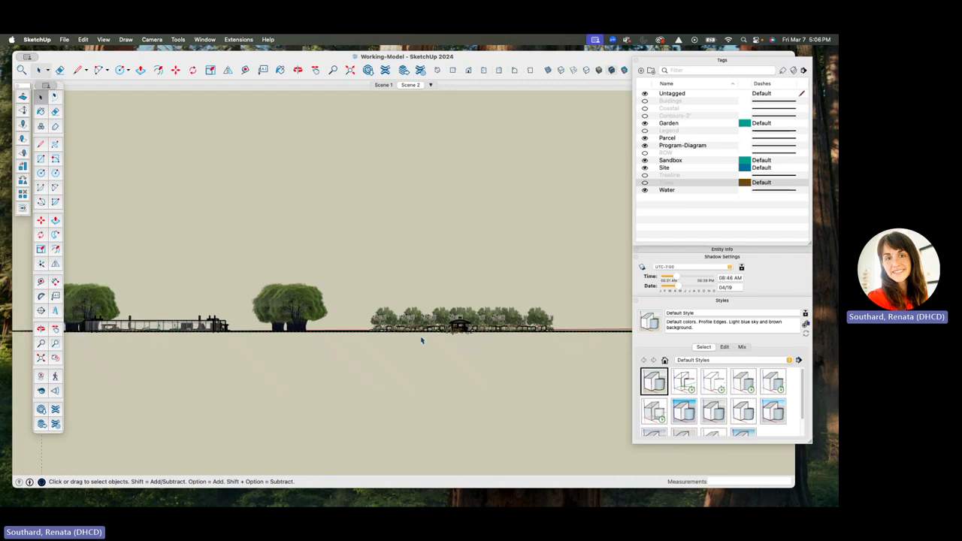
middle_drag(420, 341, 418, 336)
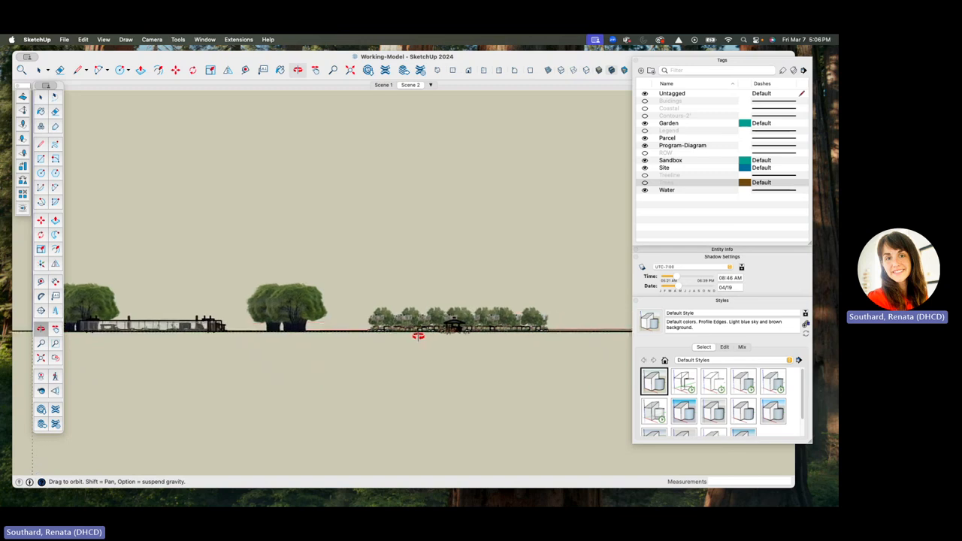
- Leave orbiting and add a new scene that stores the parallel-projection section elevation
key(space)
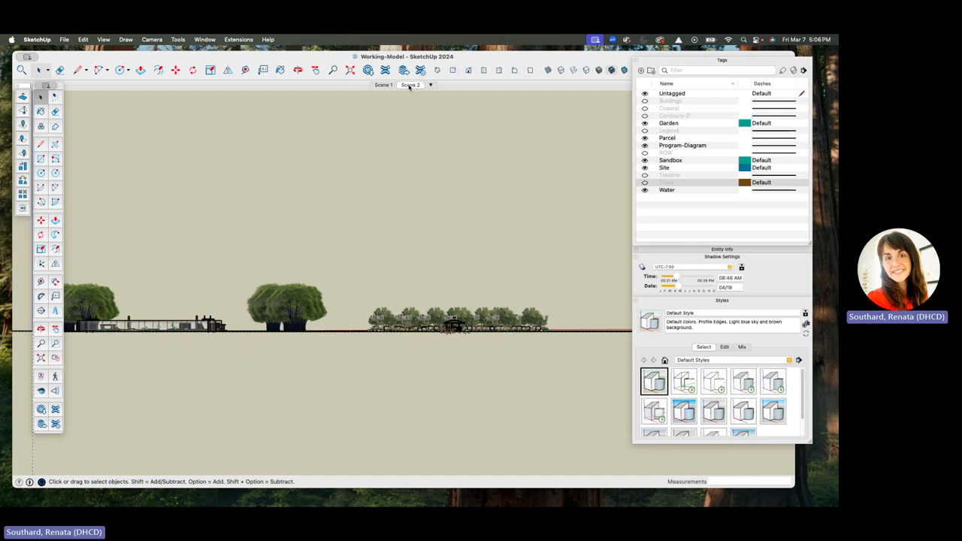
right_click(410, 86)
click(421, 114)
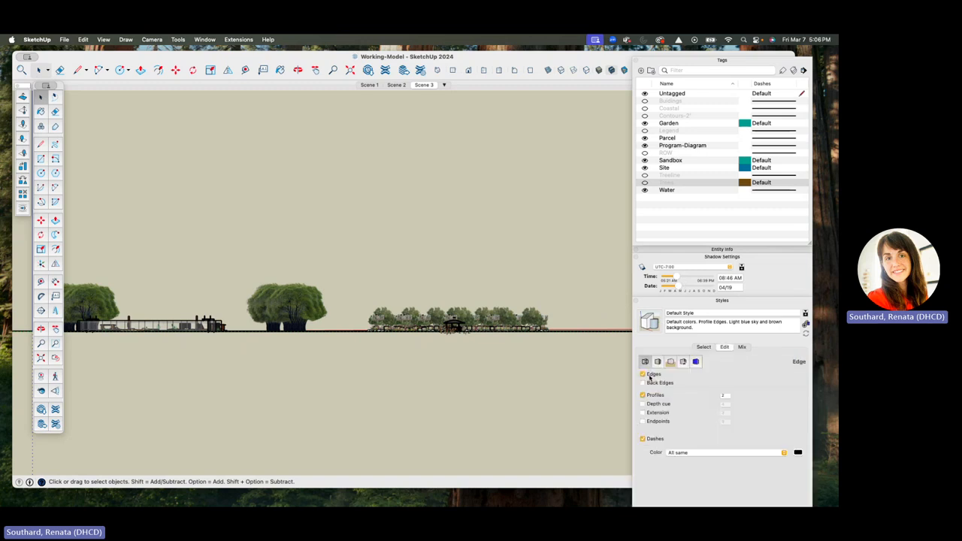
- Turn off edges and profiles in the Default Style, then return to the default style collection
click(643, 374)
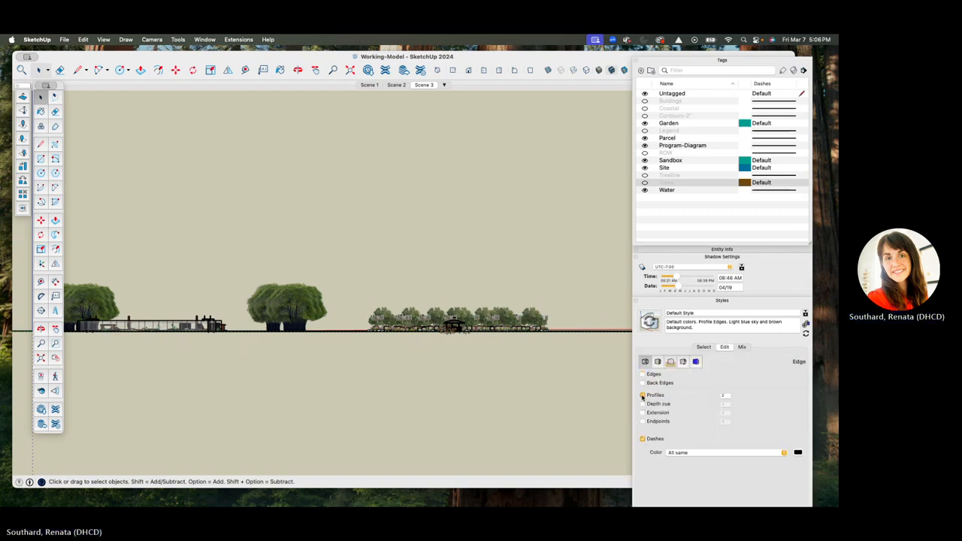
click(642, 395)
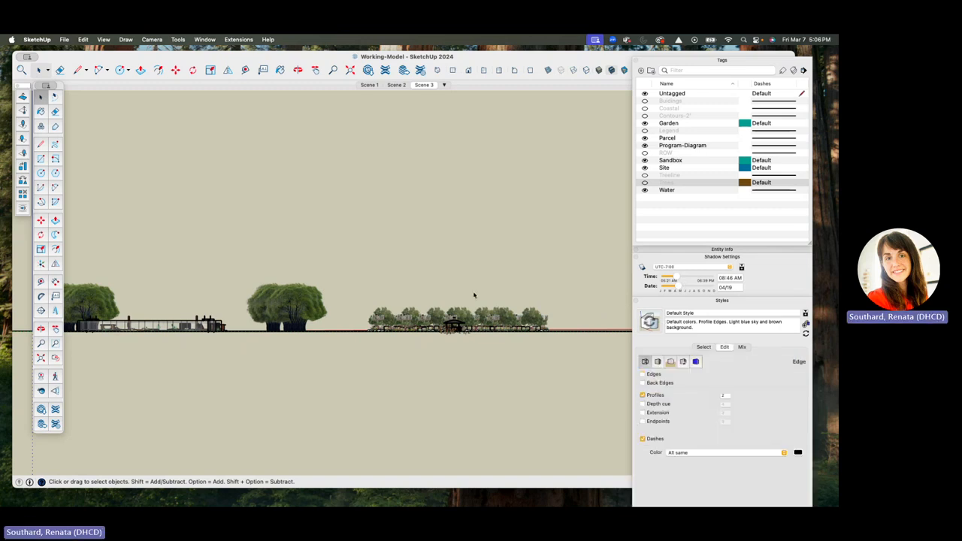
right_click(422, 86)
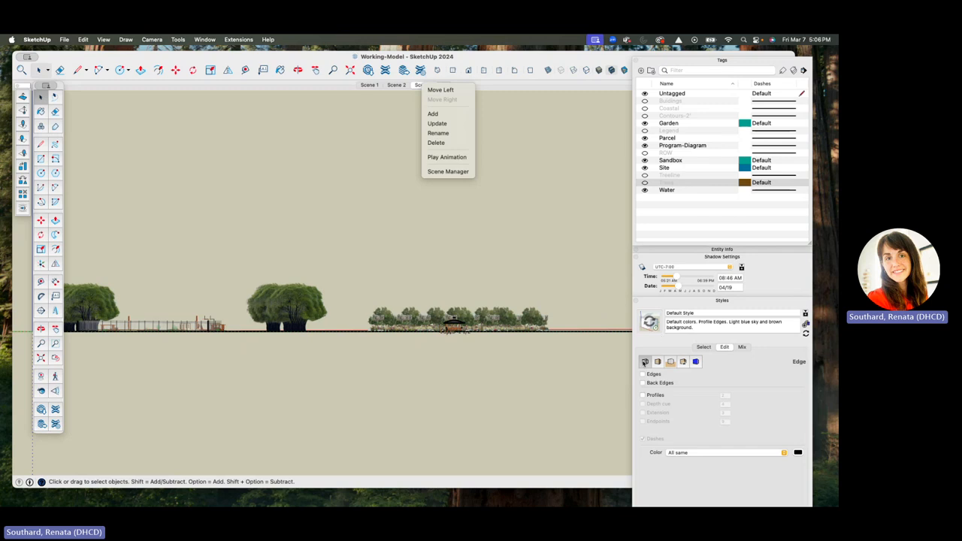
click(704, 349)
click(704, 350)
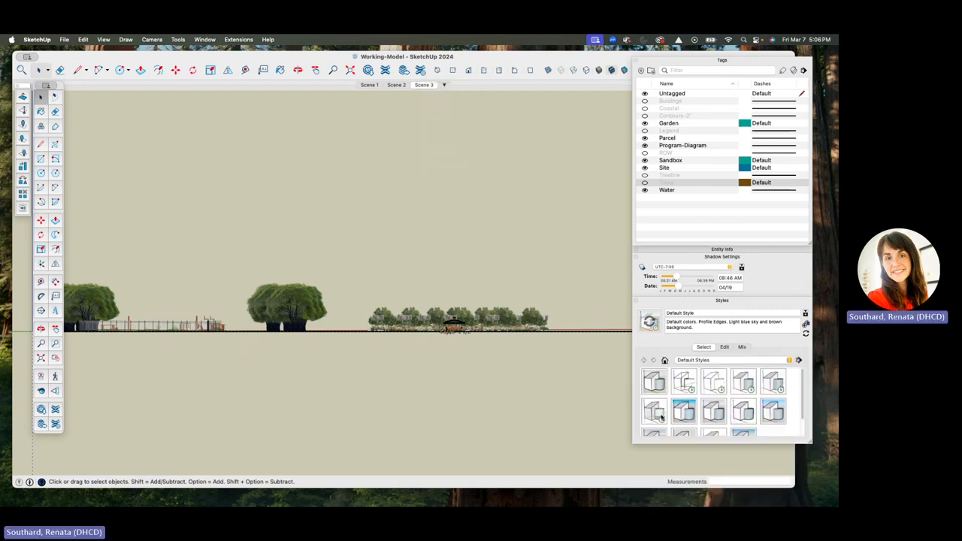
- Apply the Construction Documentation Style to the section elevation and turn off its edges and profiles
click(742, 410)
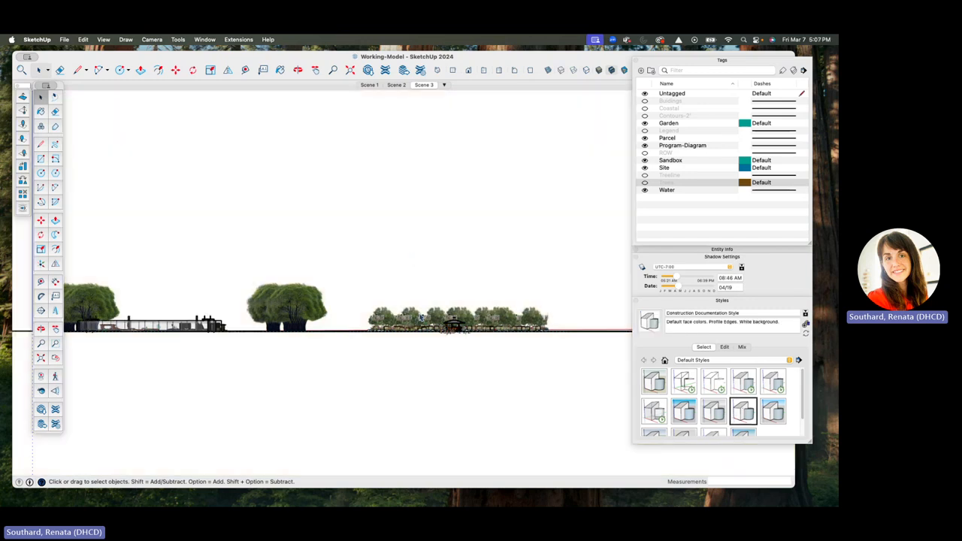
click(723, 347)
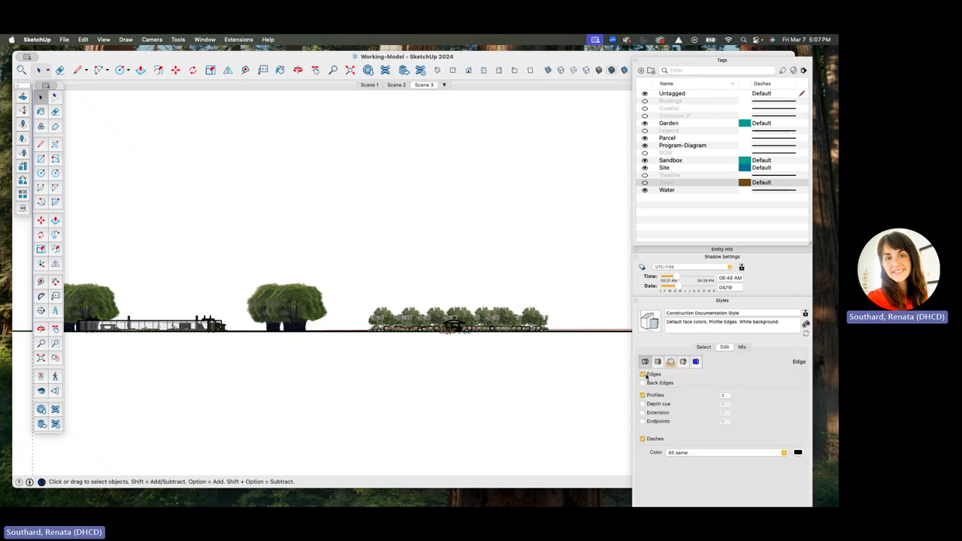
click(643, 375)
click(642, 395)
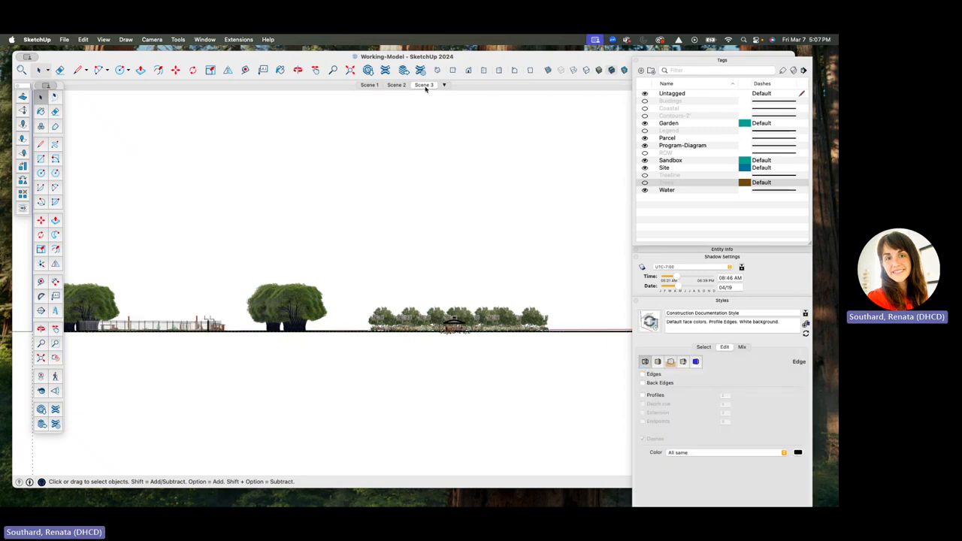
- Add a scene of the section elevation without edges, saving the style changes as a new style
right_click(425, 85)
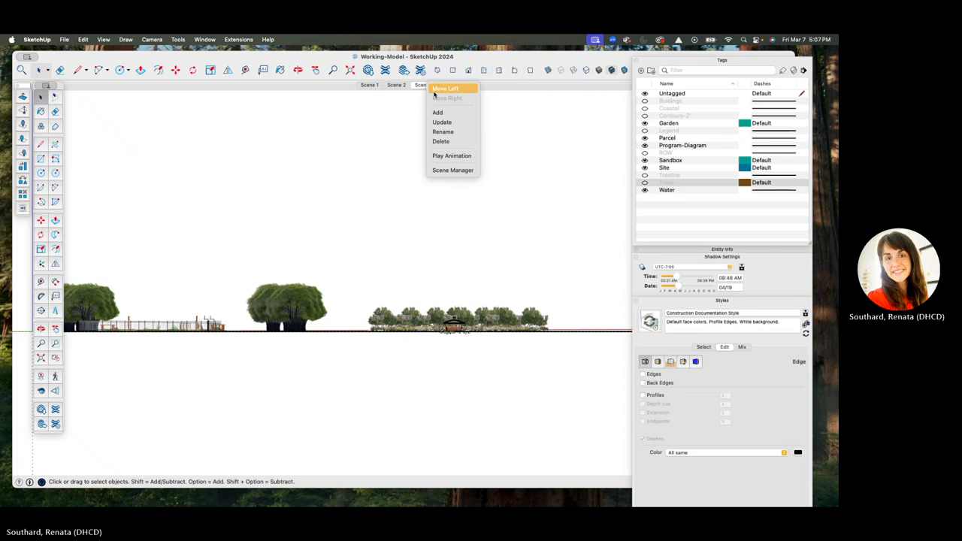
click(439, 115)
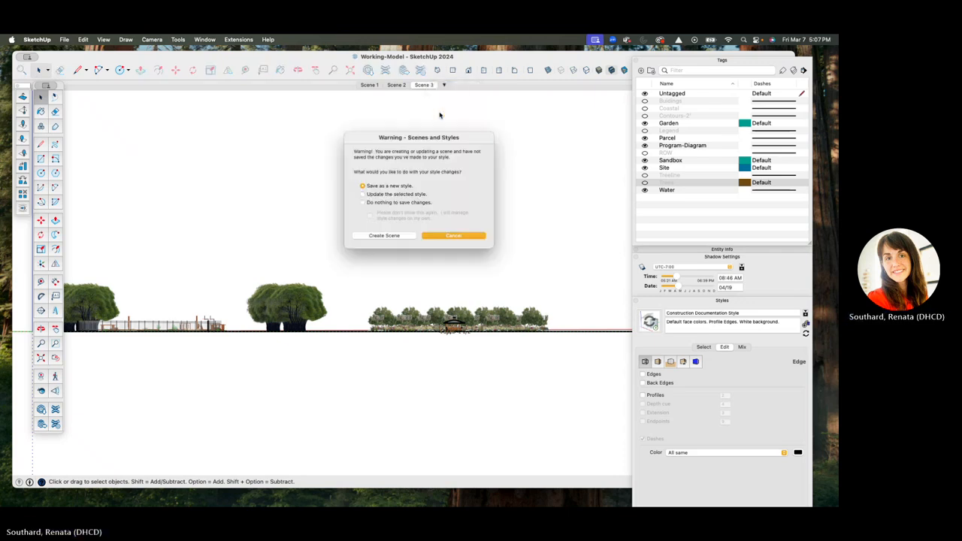
click(384, 236)
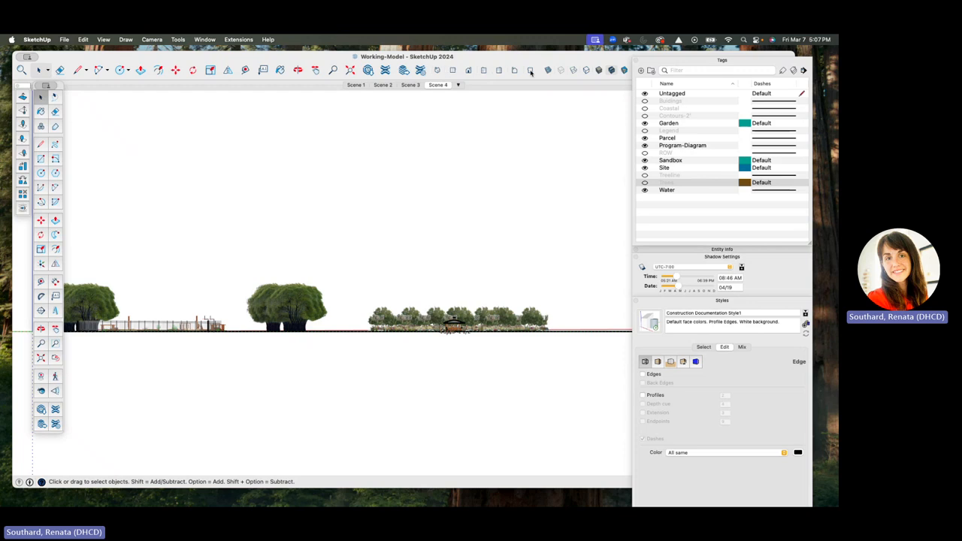
- Switch to the top view, frame the whole site plan and turn off section cuts
click(454, 72)
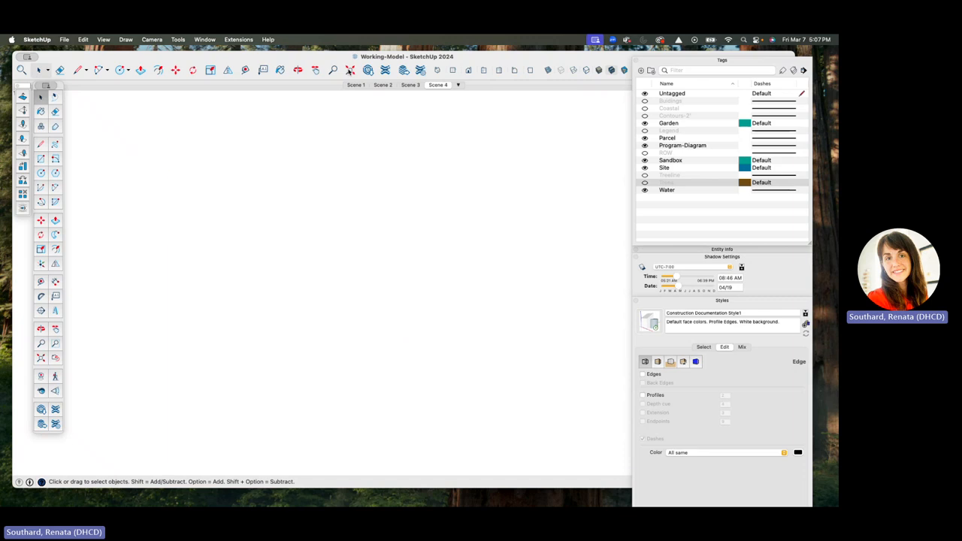
click(350, 70)
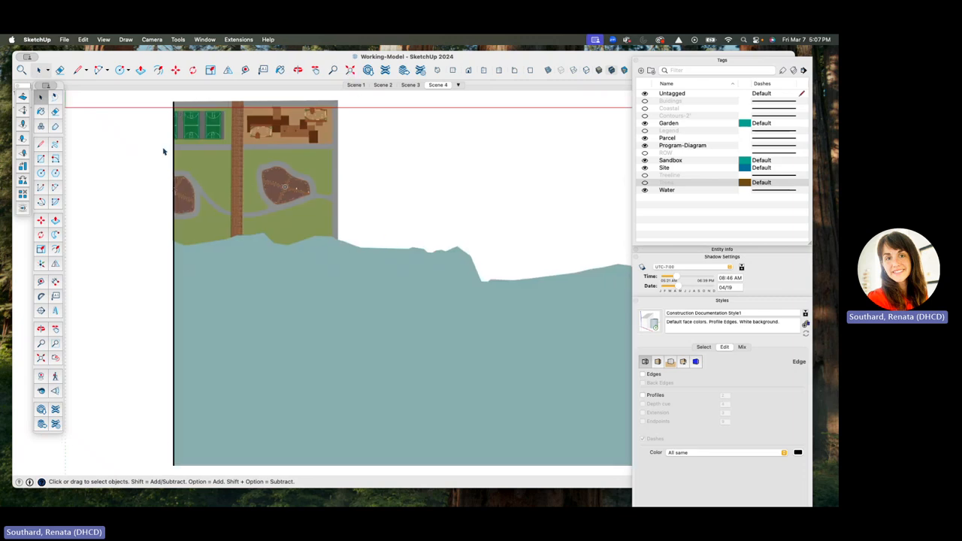
scroll(211, 349, down, 3)
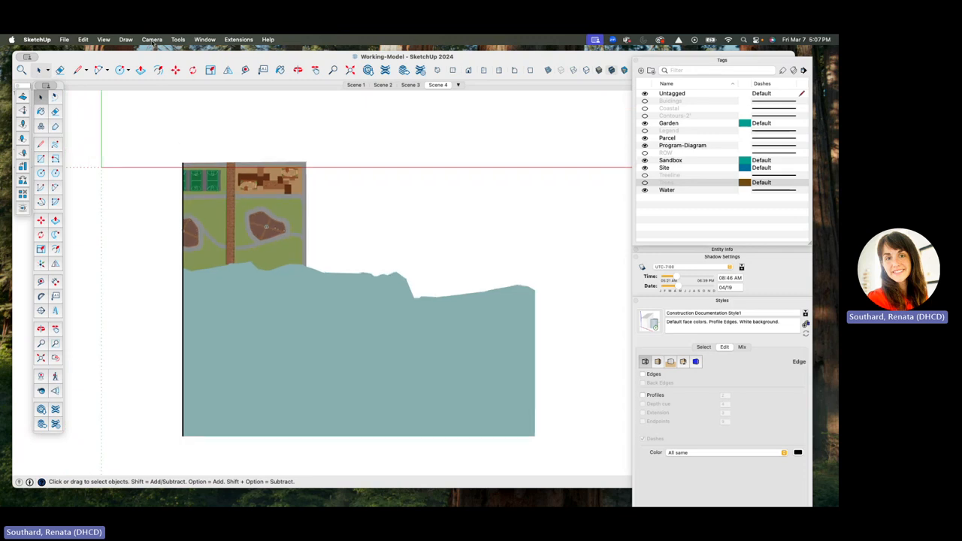
click(103, 40)
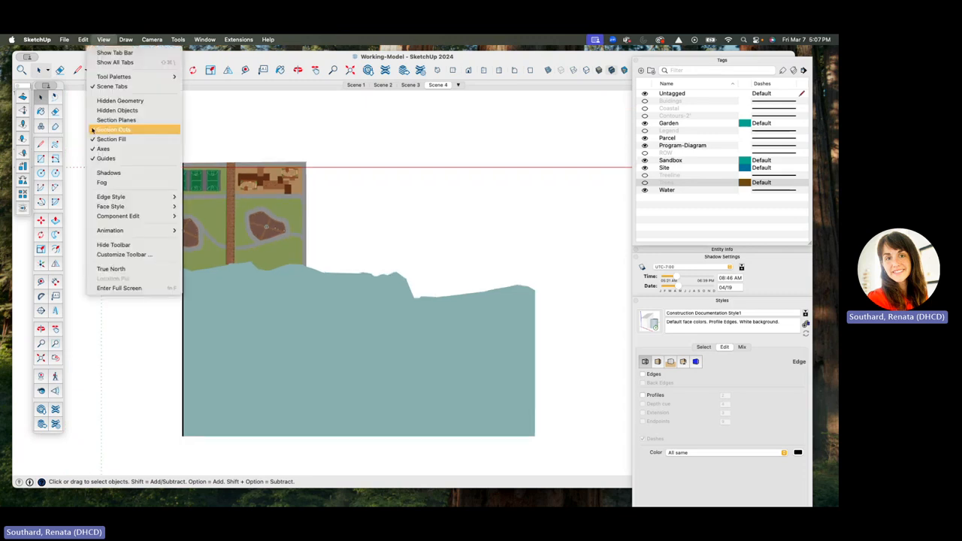
click(93, 131)
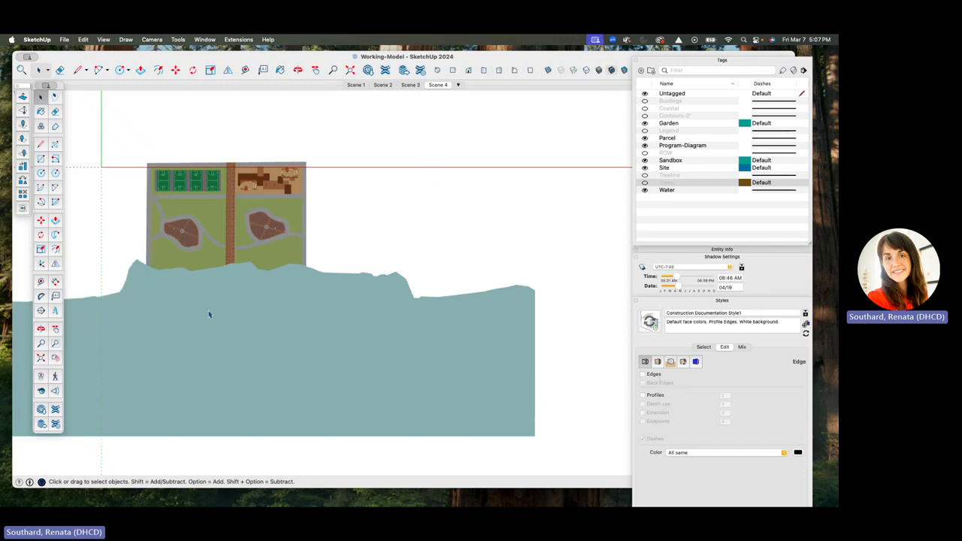
- Add a scene of the coloured site plan, saving the style changes as a new style
right_click(441, 85)
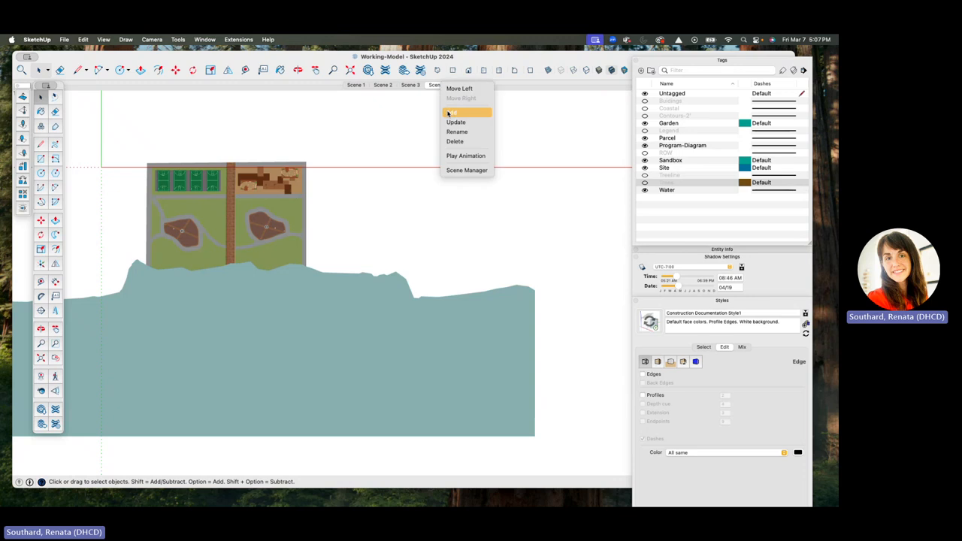
click(449, 113)
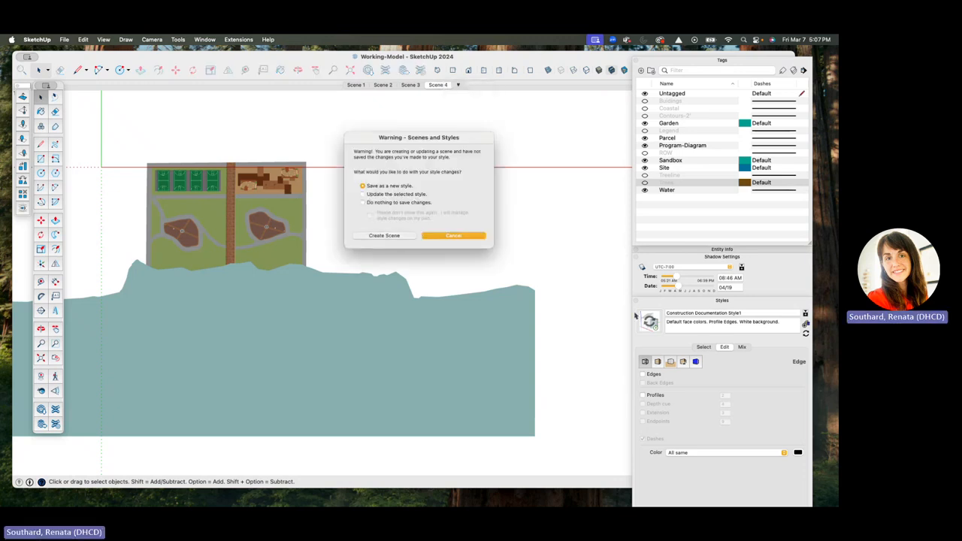
click(392, 237)
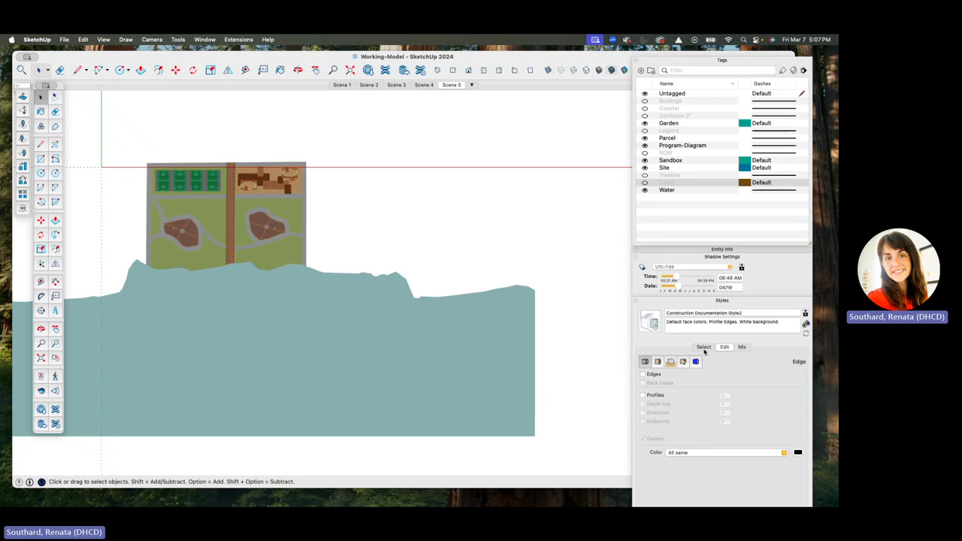
- Apply the HiddenLine style to the site plan and turn off section cuts
click(702, 347)
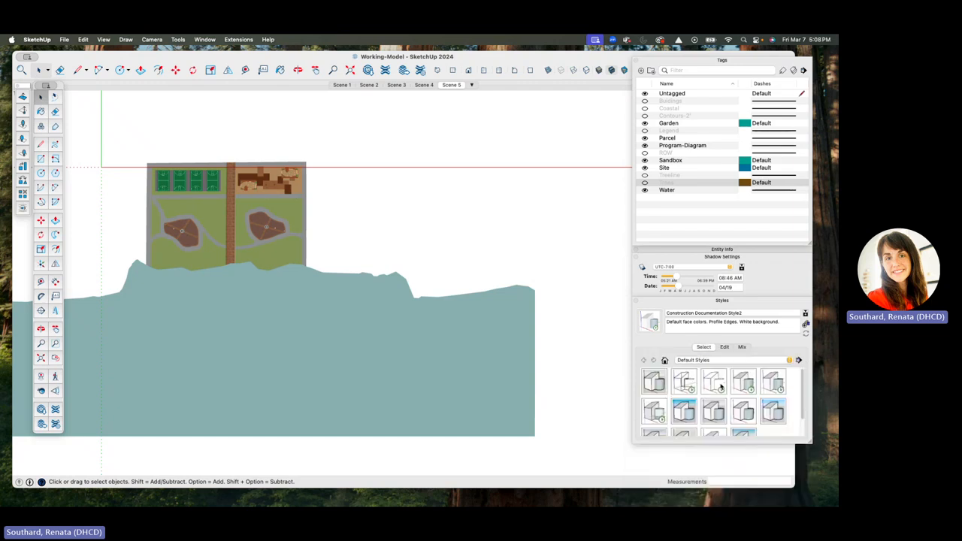
click(717, 384)
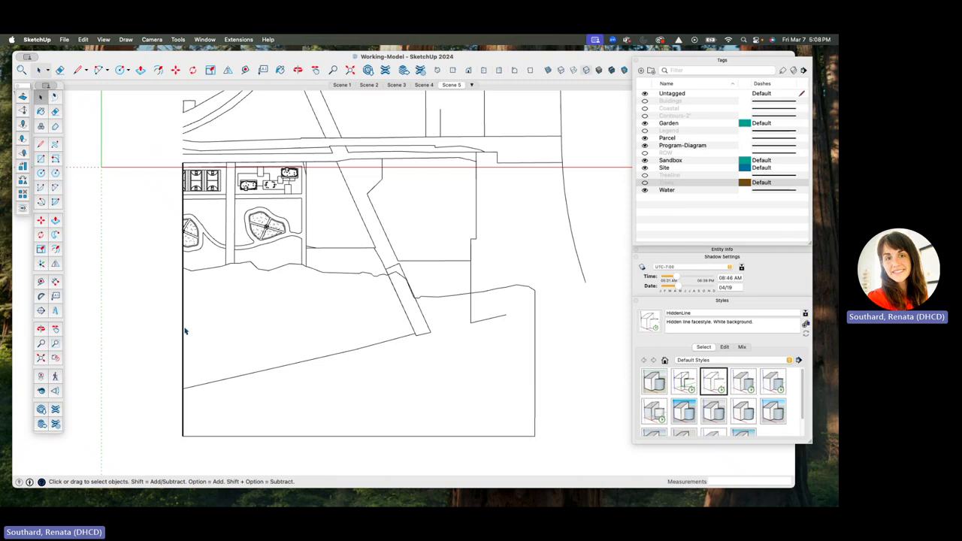
click(103, 39)
click(100, 132)
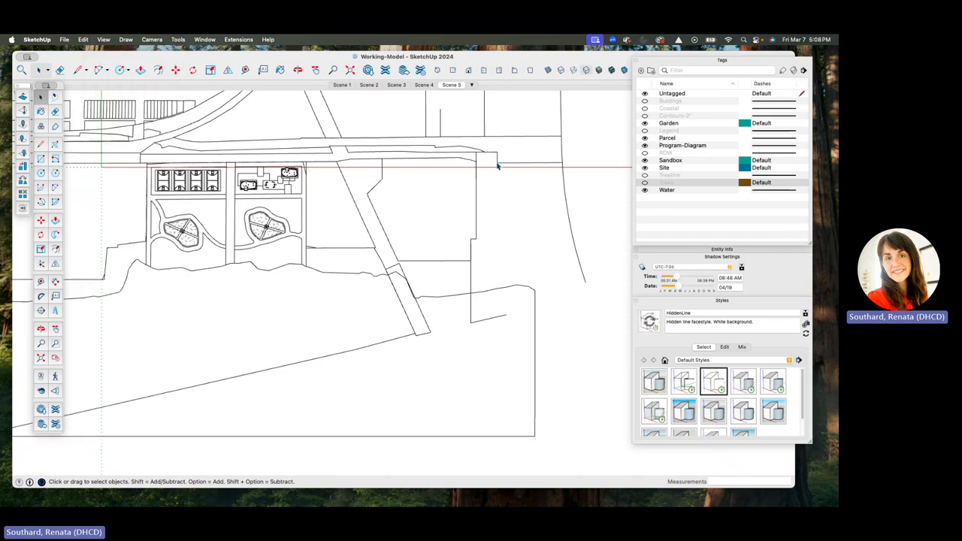
- Add a scene of the hidden-line site plan, saving the style changes as a new style
right_click(452, 85)
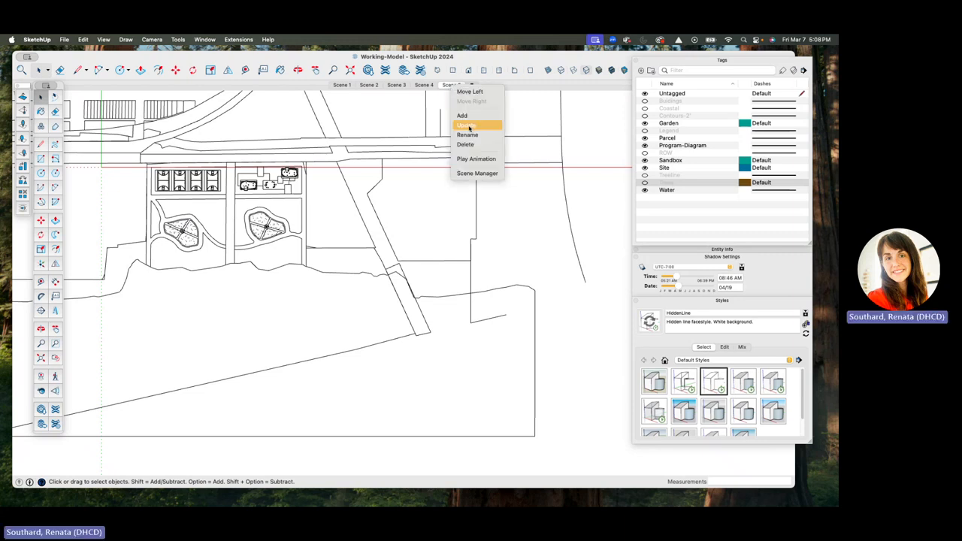
click(462, 115)
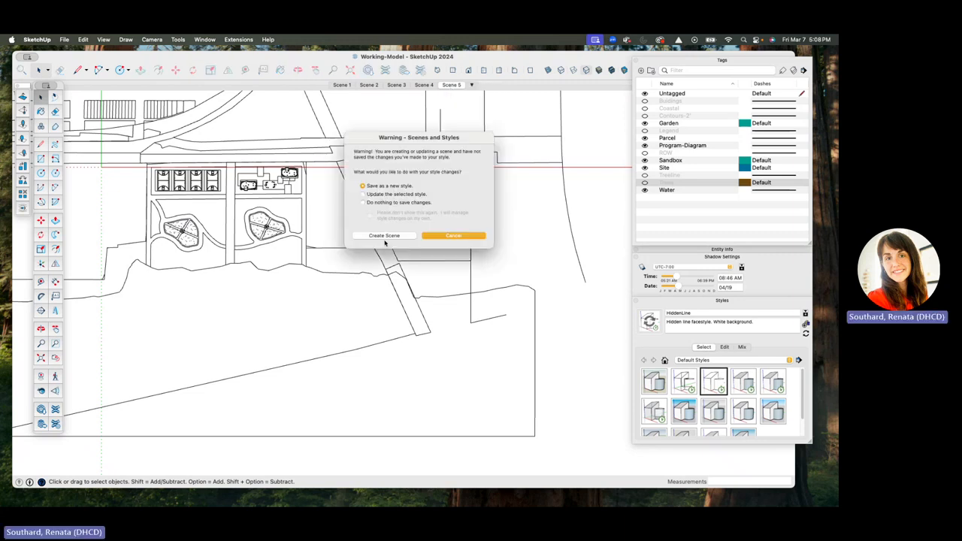
click(398, 238)
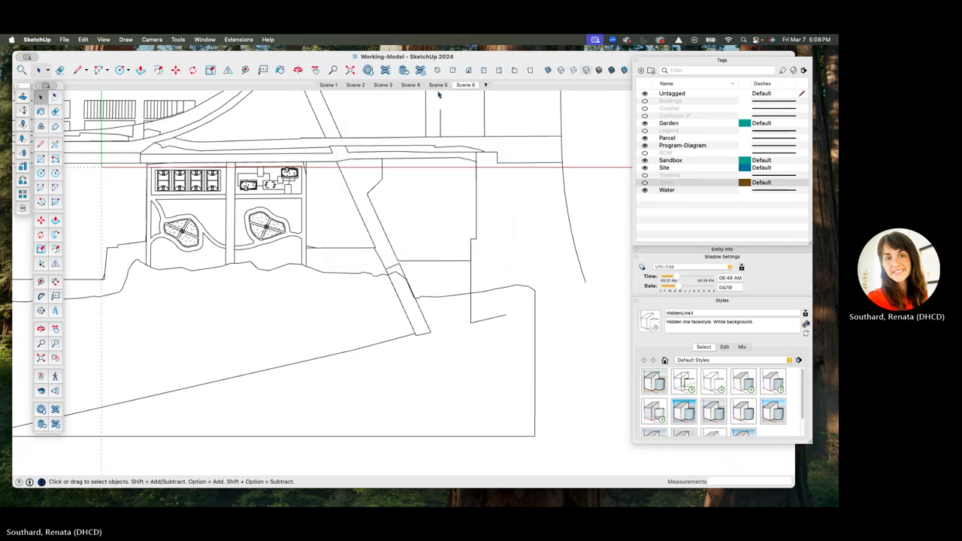
- Compare the coloured plan scene with the hidden-line plan scene, then save the model
click(441, 86)
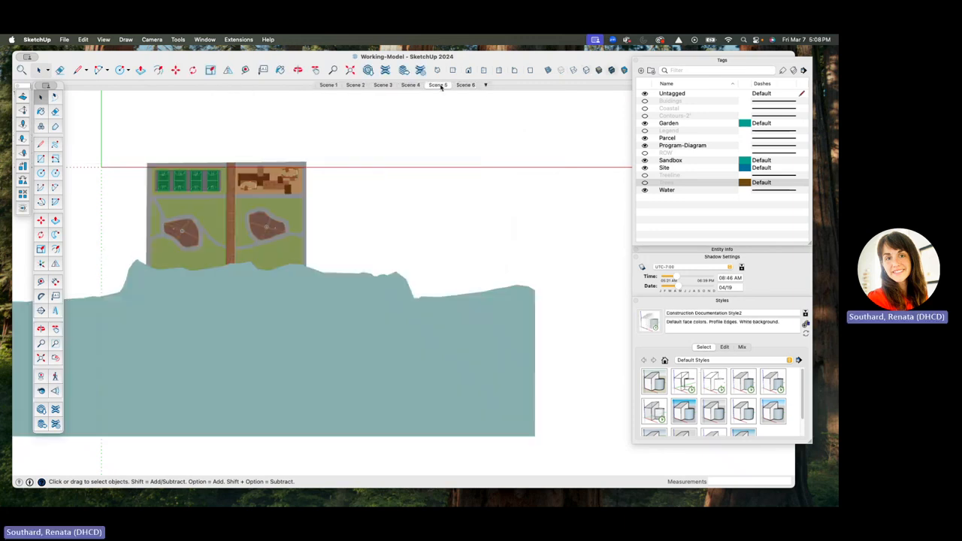
click(466, 85)
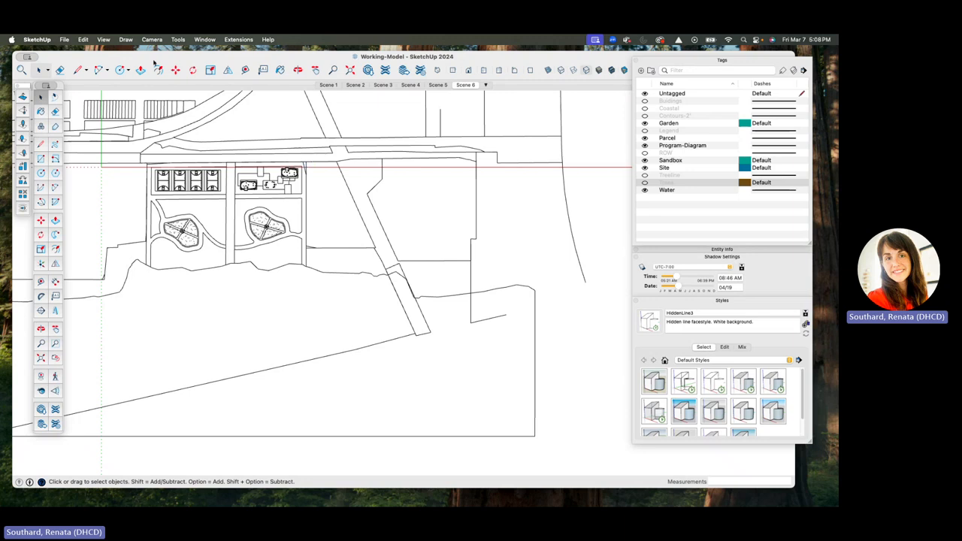
click(64, 39)
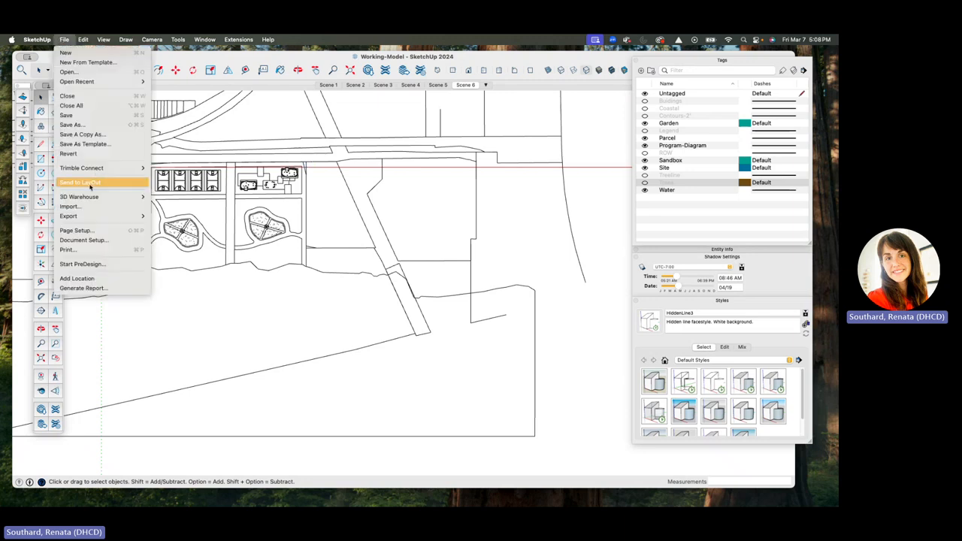
click(75, 116)
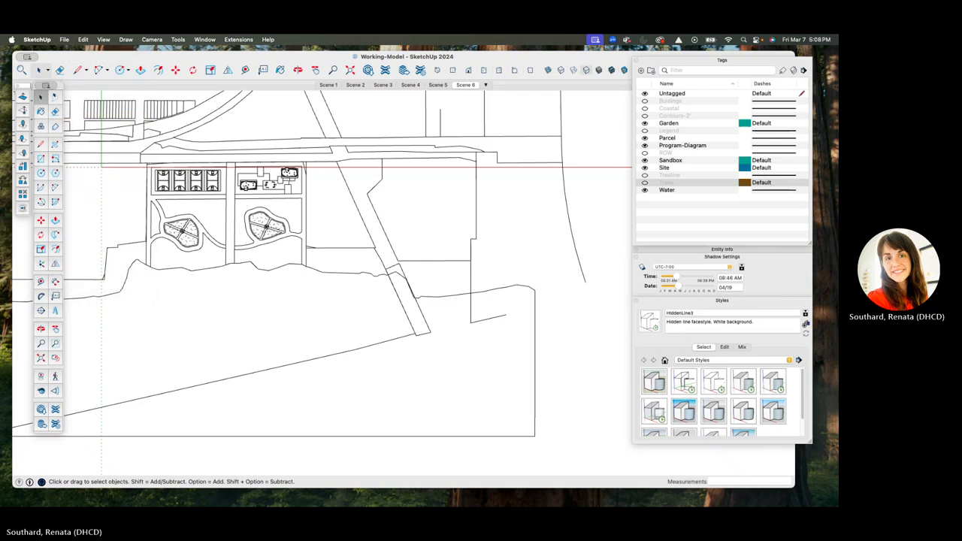